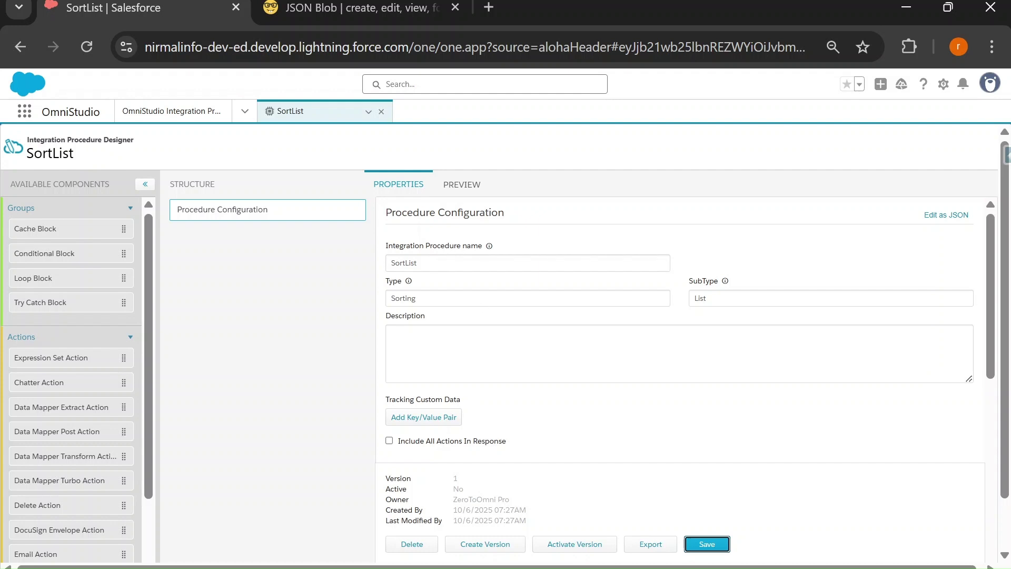
Step: Add a List Action to the SortList procedure structure and name the element SortSIngleList
scroll(104, 473, "down", 3)
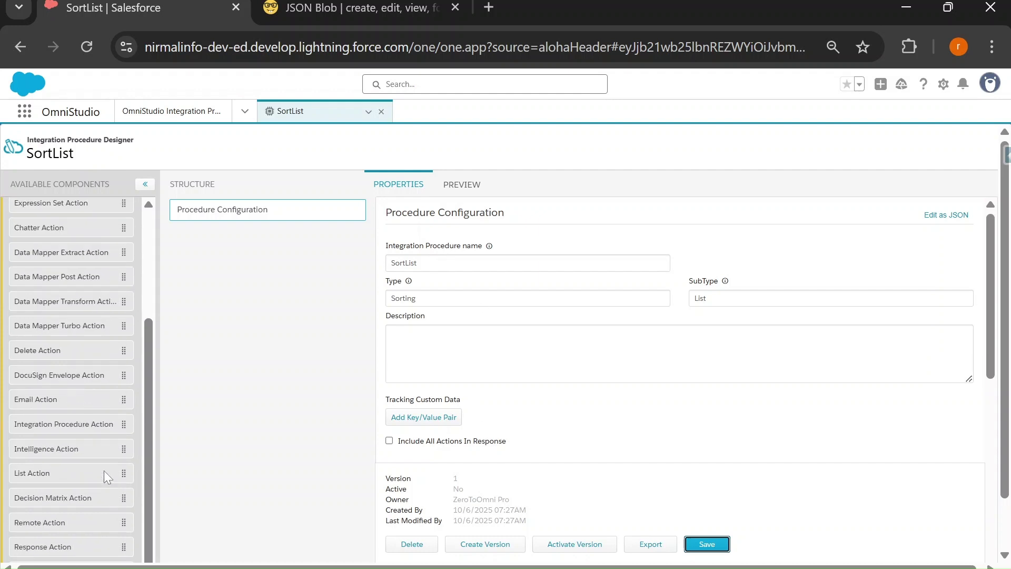
left_click_drag(34, 471, 211, 261)
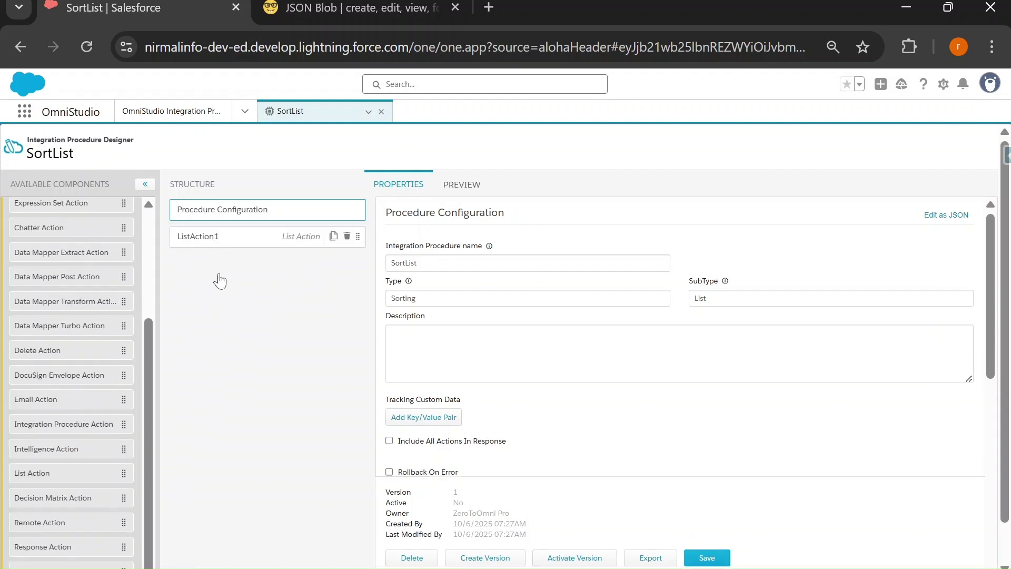
double_click(416, 264)
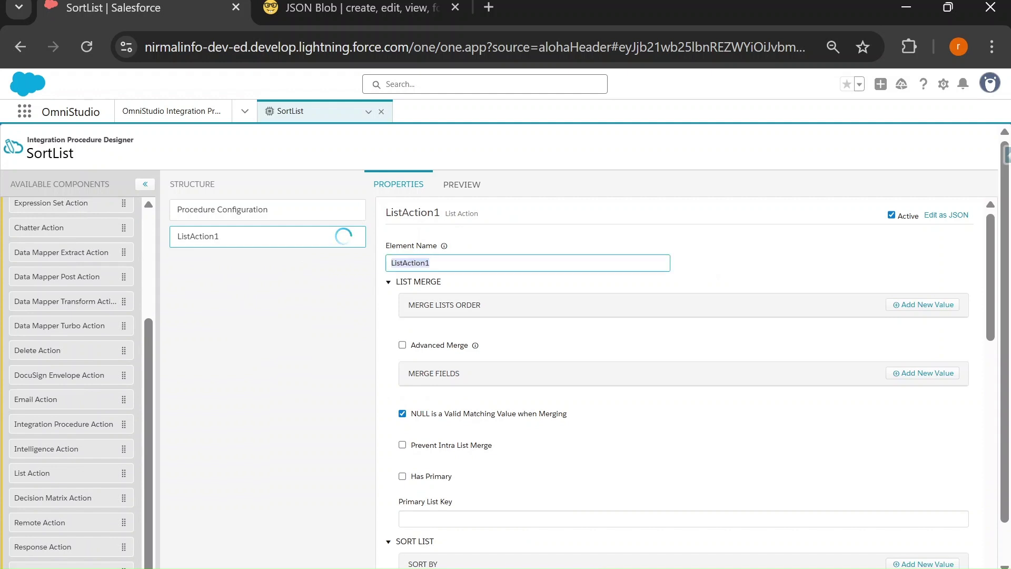
type("SortSIngle")
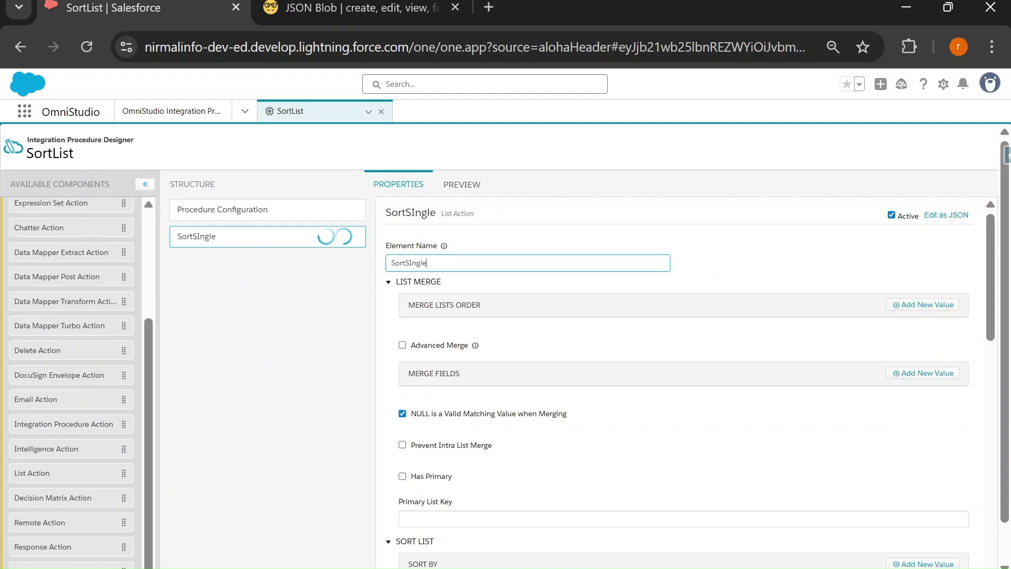
type("List")
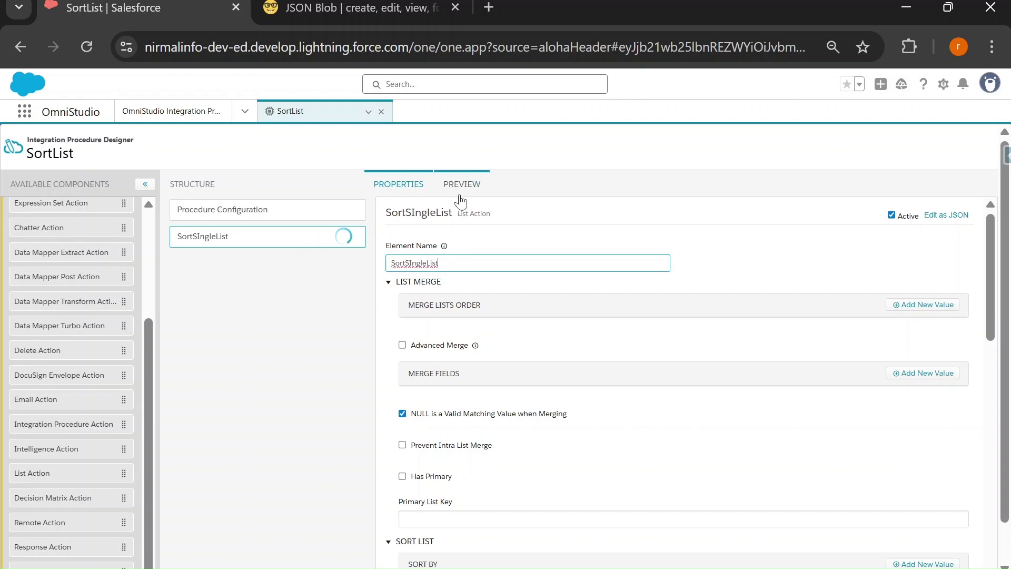
Step: Switch to JSON Blob, dismiss the ad, copy the entire Customer and Policy sample JSON, and return to the Salesforce procedure
left_click(351, 8)
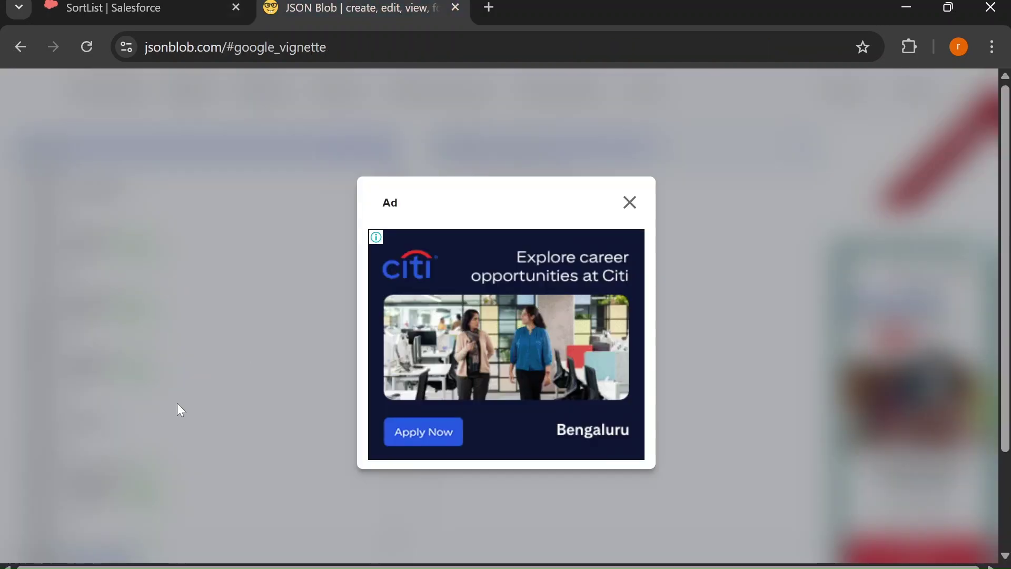
left_click(629, 201)
left_click(226, 220)
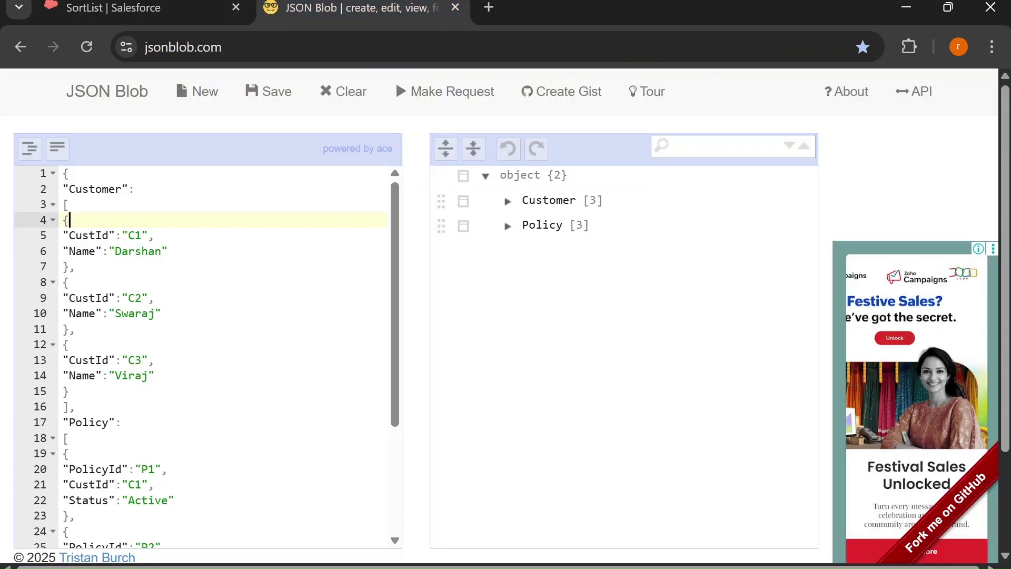
key("ctrl+a")
left_click(126, 7)
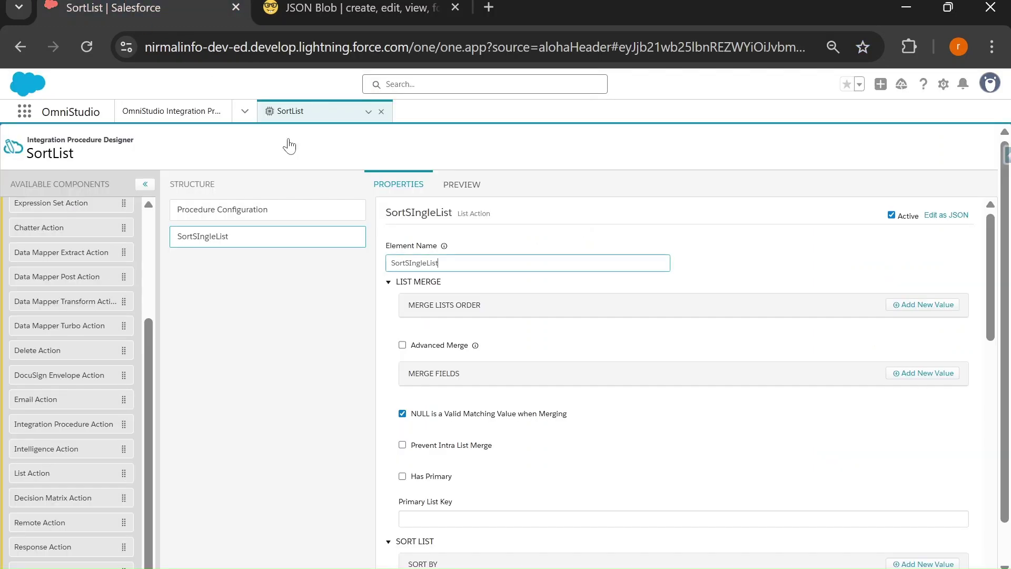
Step: Reload the procedure page and replace the preview's empty input parameters with the copied Customer and Policy JSON
left_click(462, 184)
left_click(211, 210)
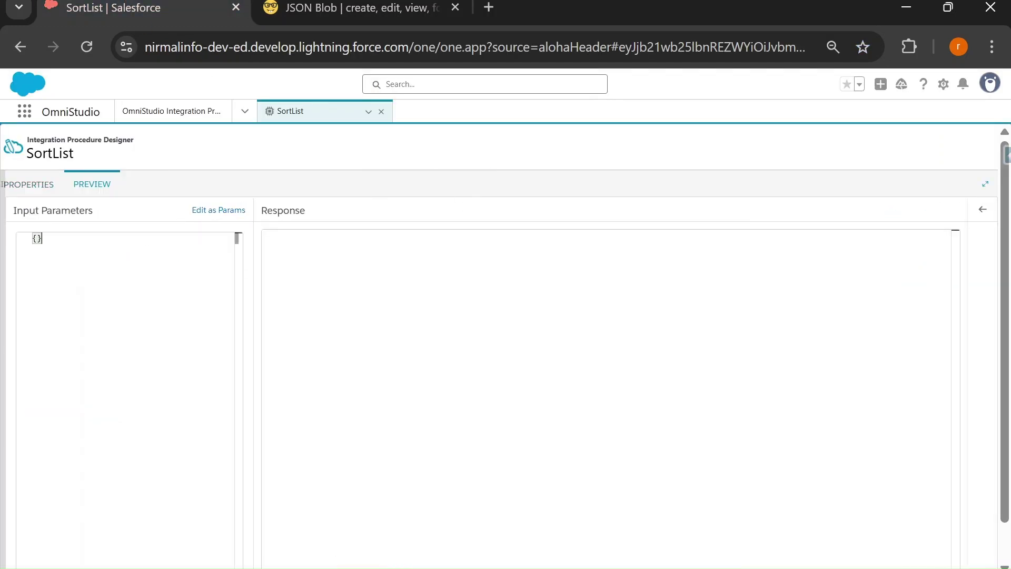
left_click(97, 51)
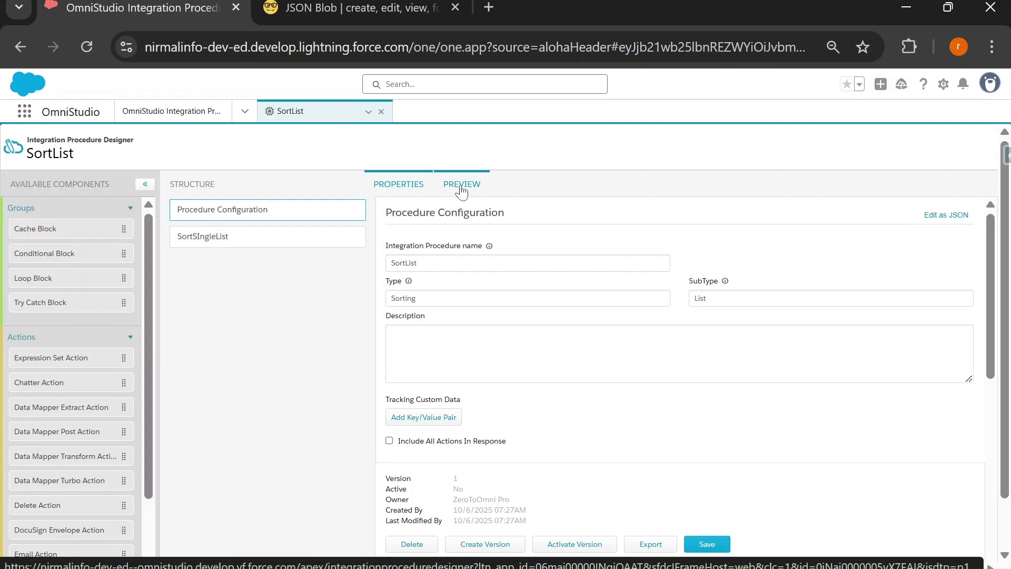
left_click(463, 183)
left_click(232, 211)
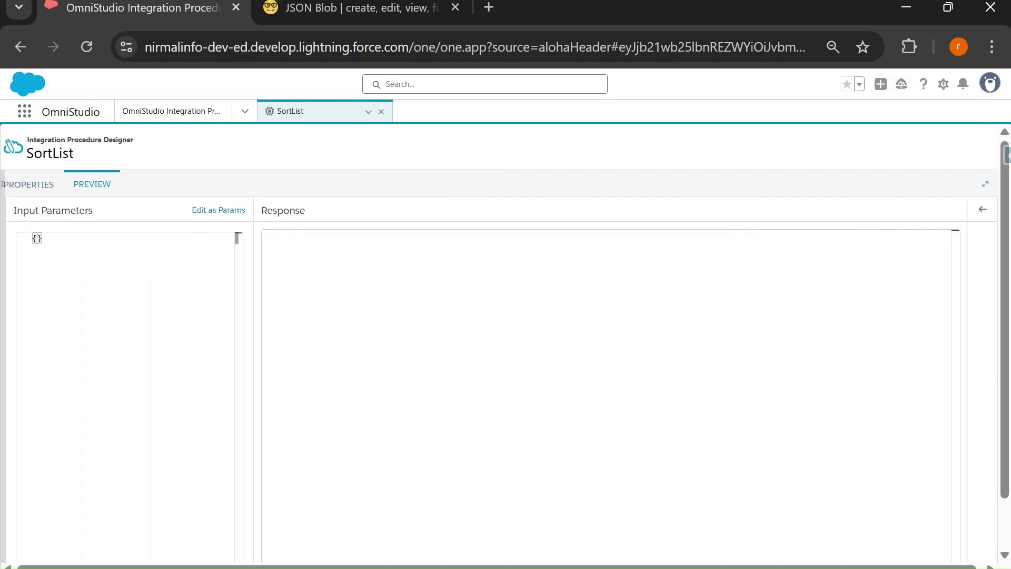
key("BackSpace")
key("BackSpace")
key("ctrl+v")
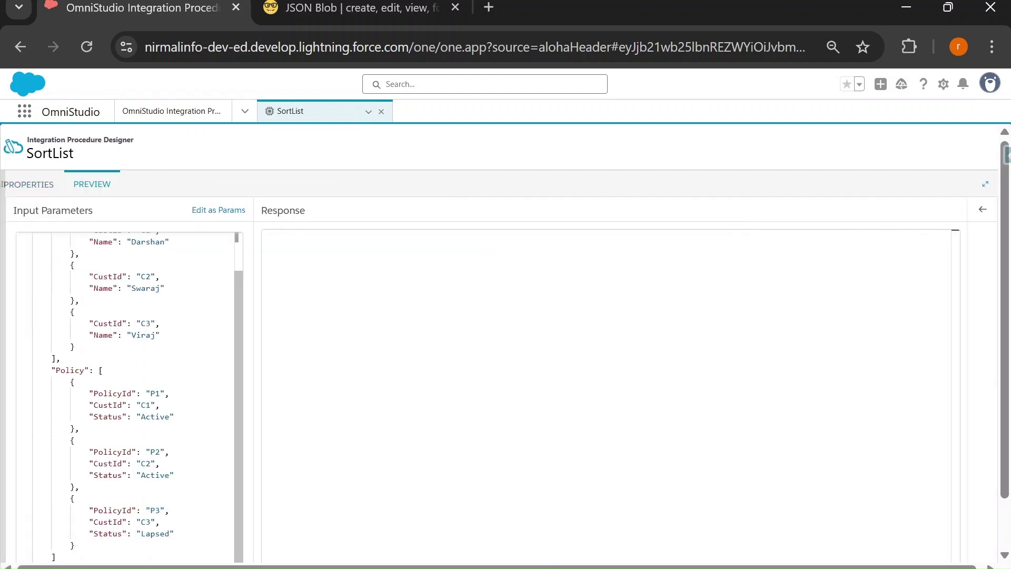
scroll(126, 395, "up", 2)
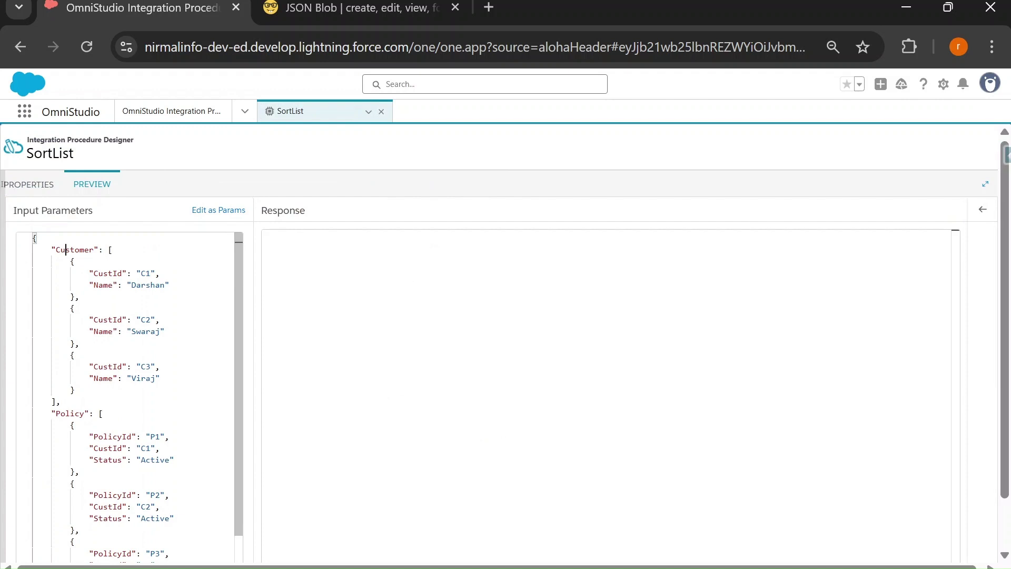
Step: Copy the Customer key from the input JSON and add it to the Merge Lists Order of the SortSIngleList action
double_click(94, 249)
key("ctrl+c")
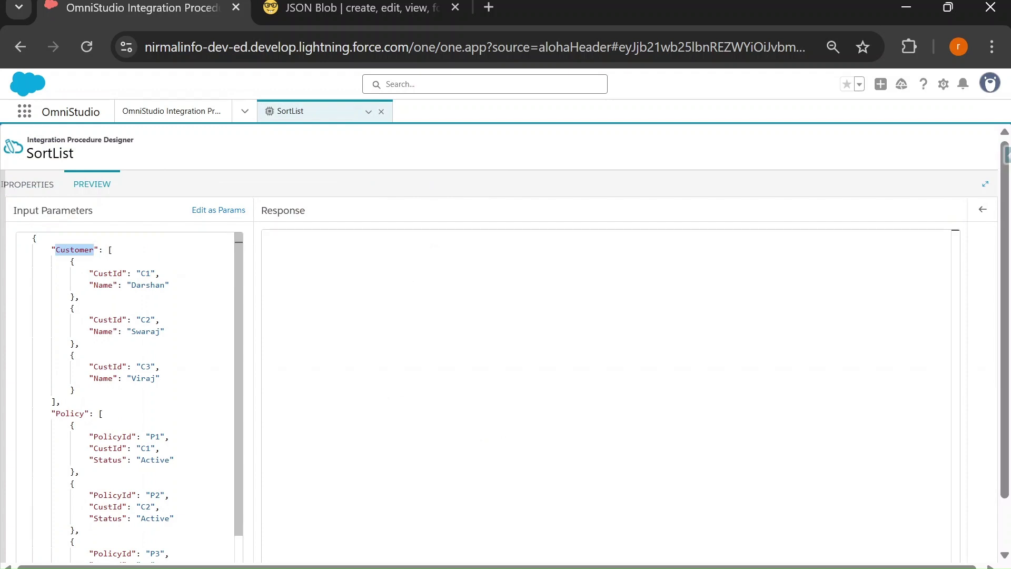
left_click(27, 185)
left_click(244, 243)
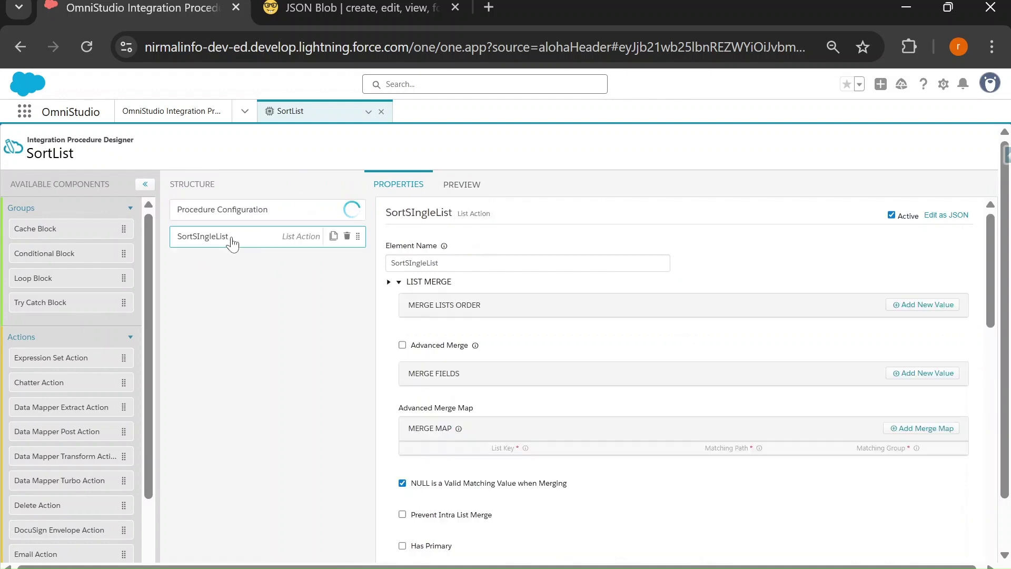
left_click(923, 304)
left_click(634, 330)
key("ctrl+v")
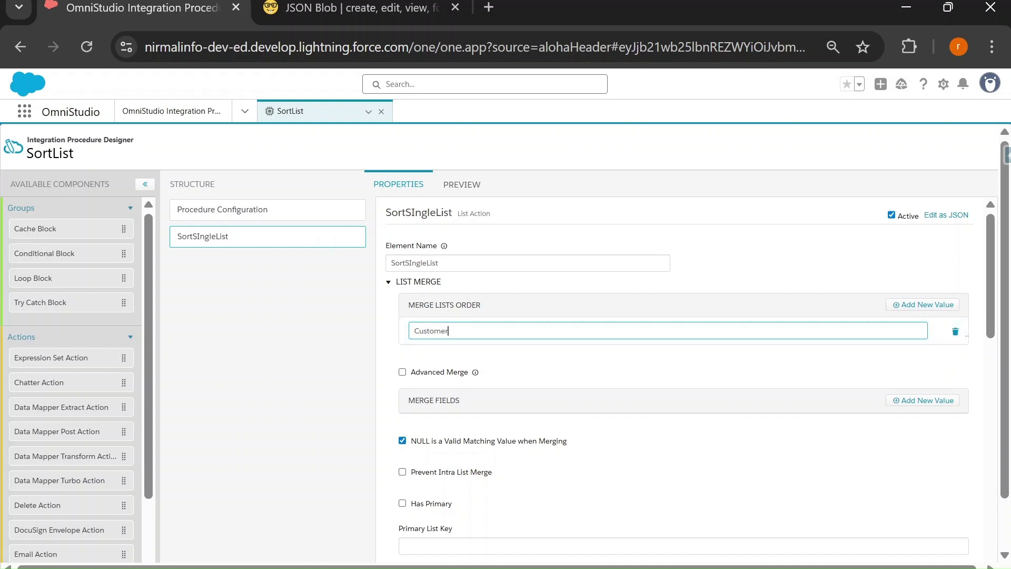
key("ctrl+a")
Step: Copy the Name key from the Customer input and add it as the Sort By value of the SortSIngleList action
left_click(389, 282)
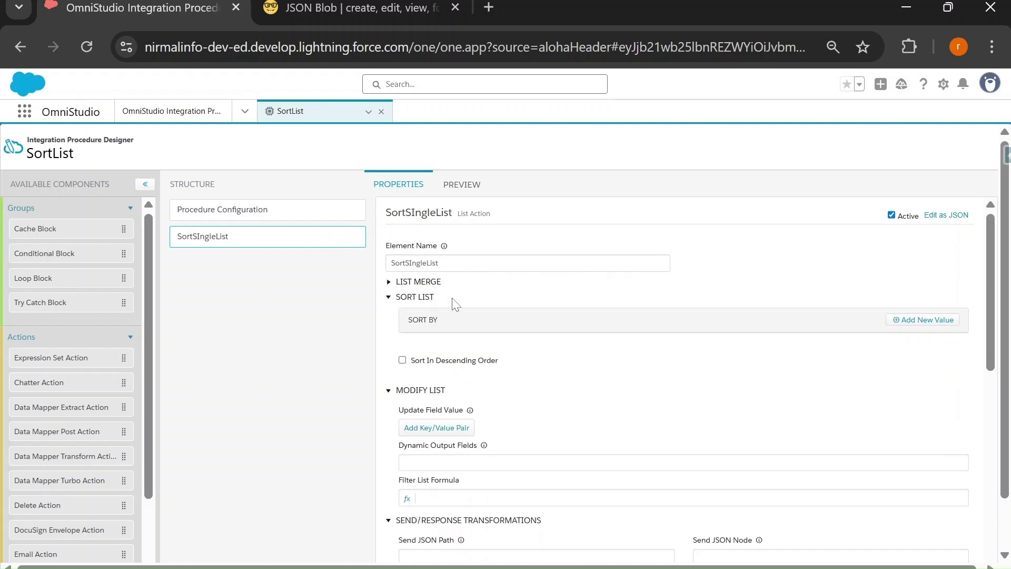
left_click(464, 183)
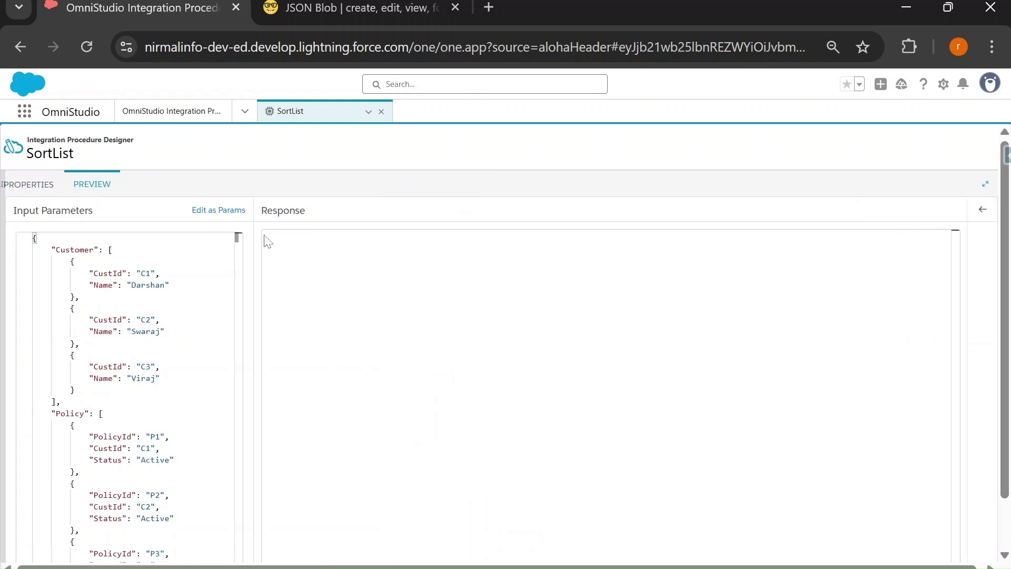
double_click(103, 284)
double_click(108, 273)
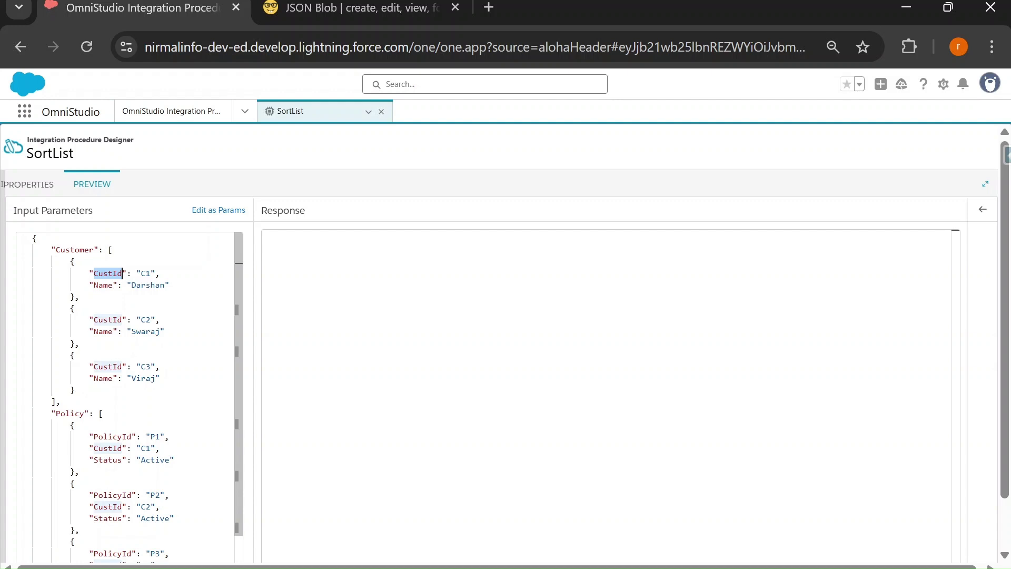
double_click(103, 285)
key("ctrl+c")
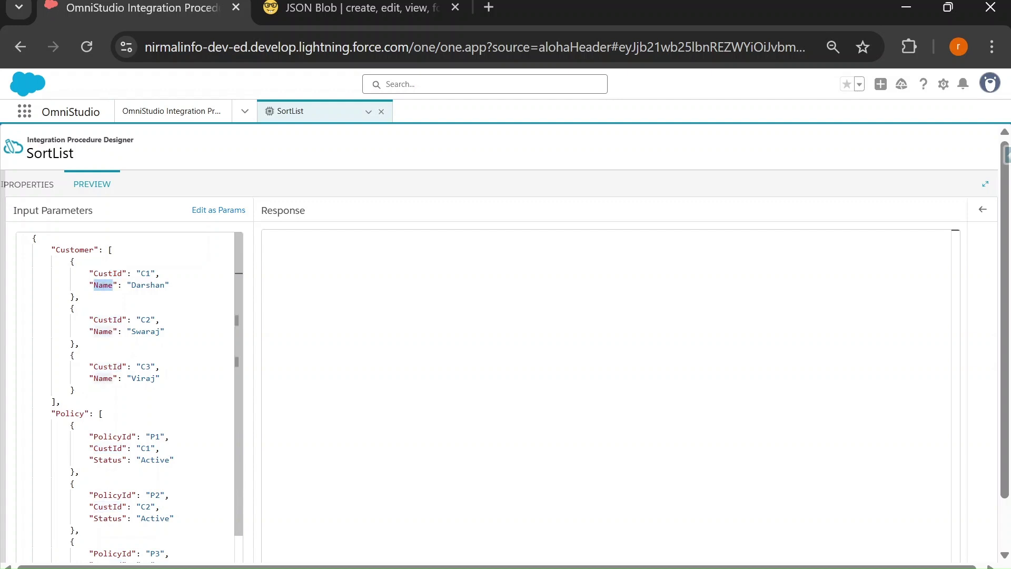
left_click(29, 185)
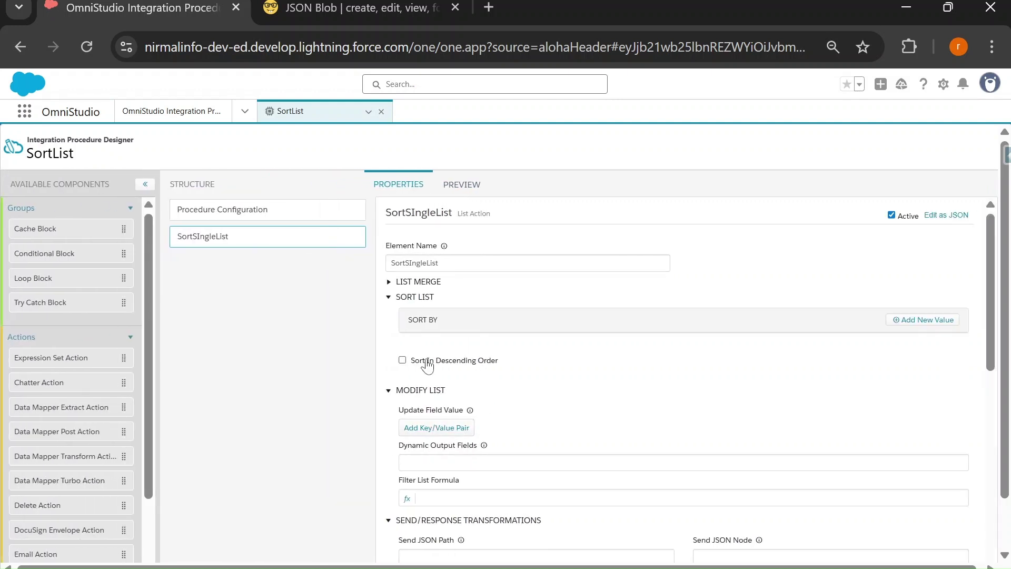
left_click(927, 322)
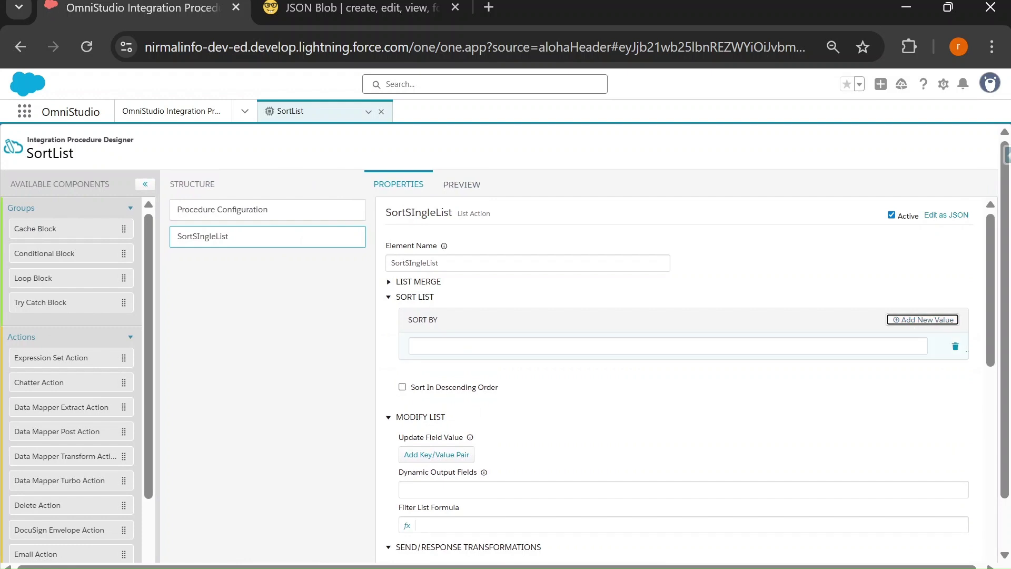
left_click(422, 346)
key("ctrl+v")
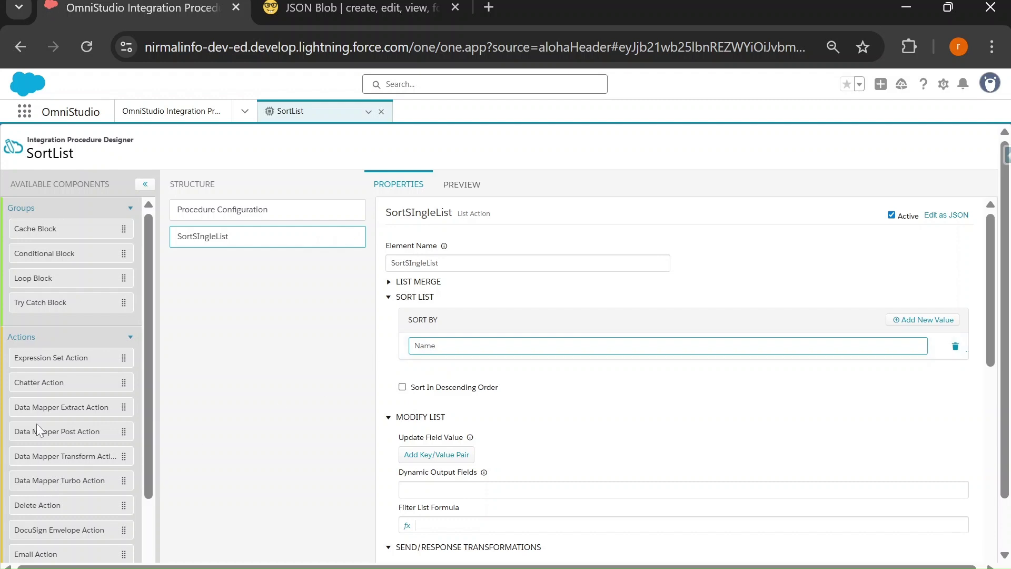
Step: Add a Response Action below SortSIngleList and set it to return the SortSIngleList output
scroll(40, 432, "down", 3)
left_click_drag(51, 533, 206, 295)
left_click(199, 238)
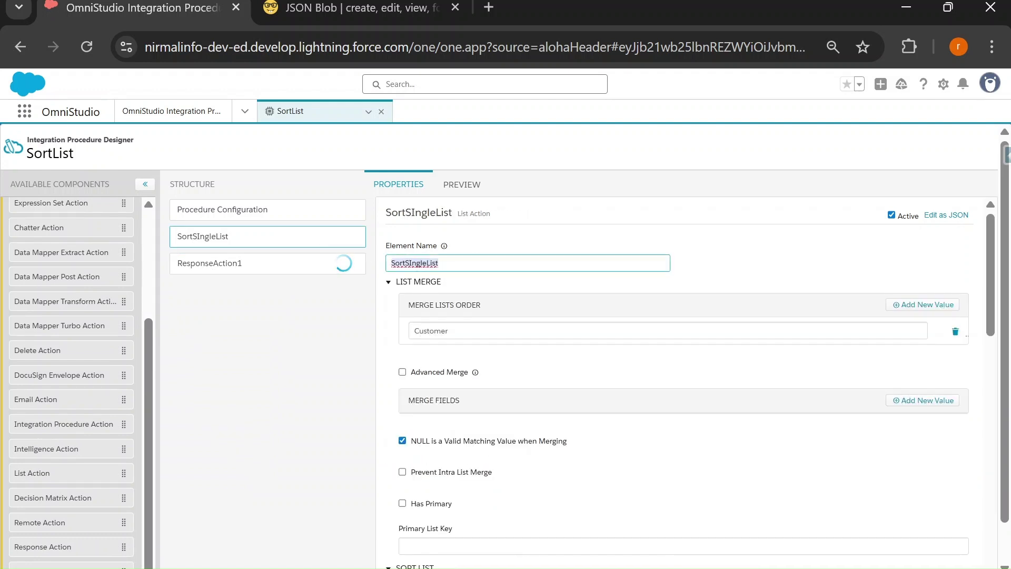
left_click(203, 270)
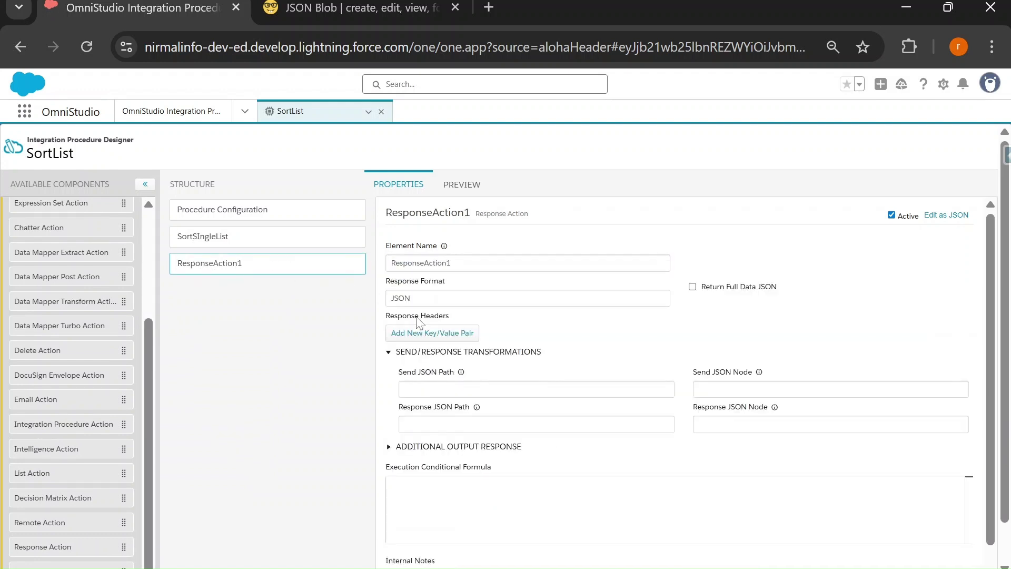
type("SortSIngleList")
Step: Execute the procedure in preview and compare the order of the returned customers with the Customer input list
left_click(462, 184)
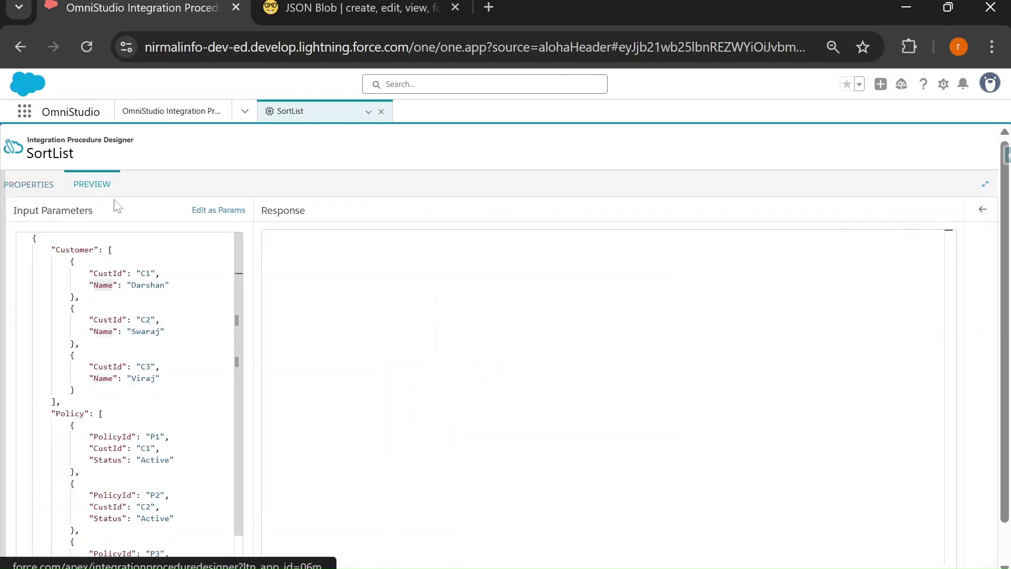
scroll(131, 422, "down", 3)
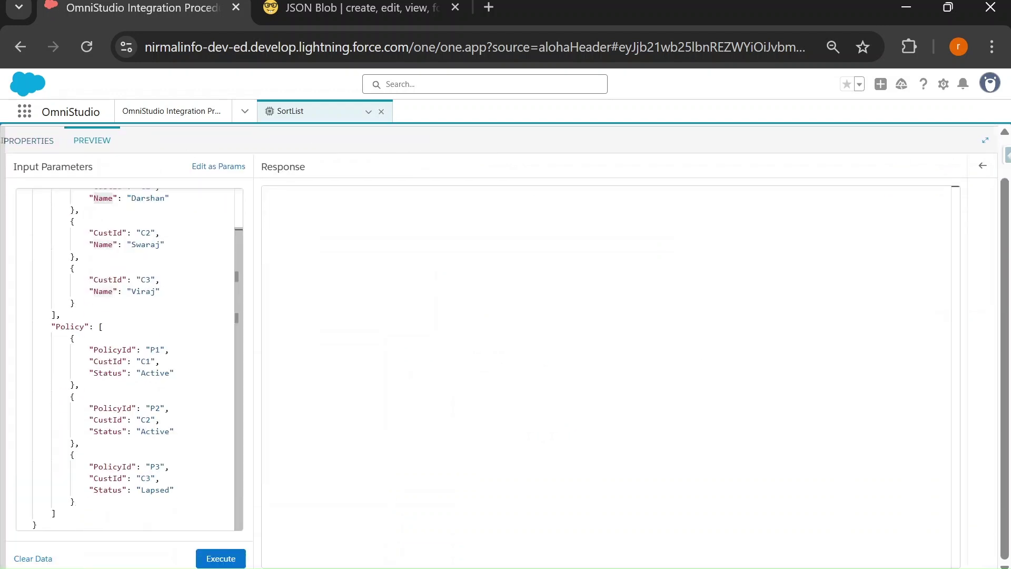
left_click(220, 558)
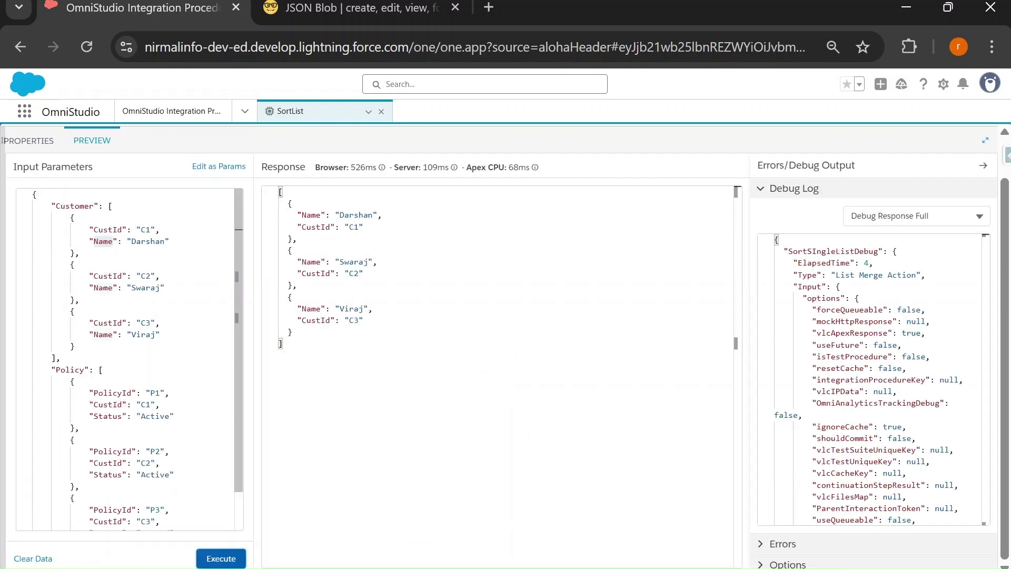
left_click_drag(66, 218, 74, 347)
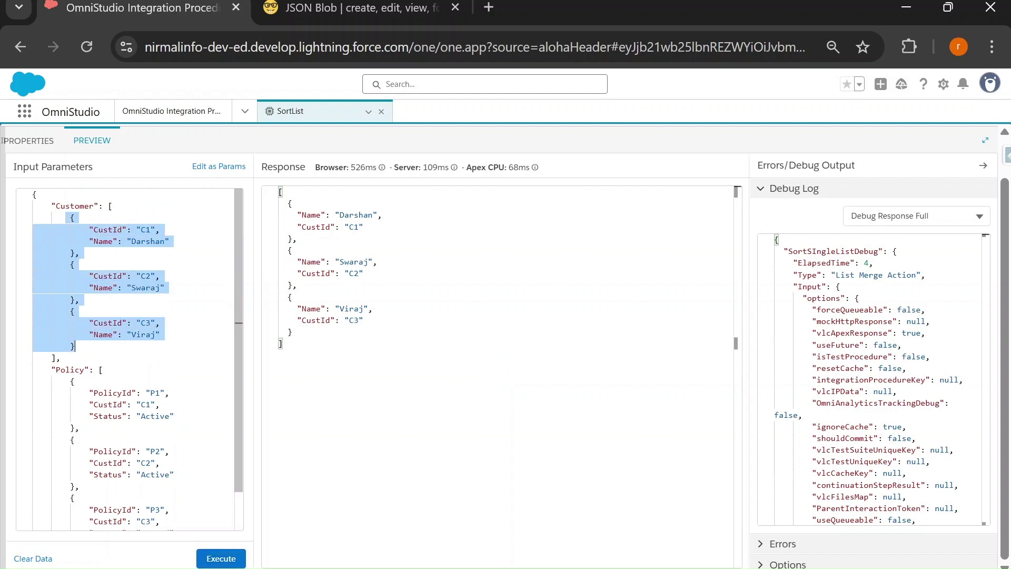
left_click(160, 241)
left_click(151, 288)
left_click(139, 335)
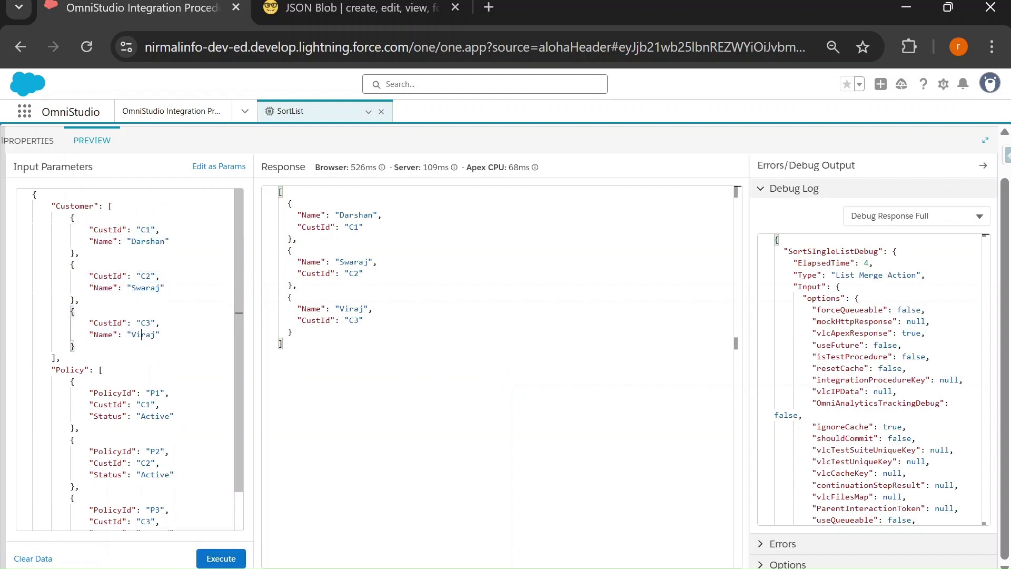
left_click(349, 215)
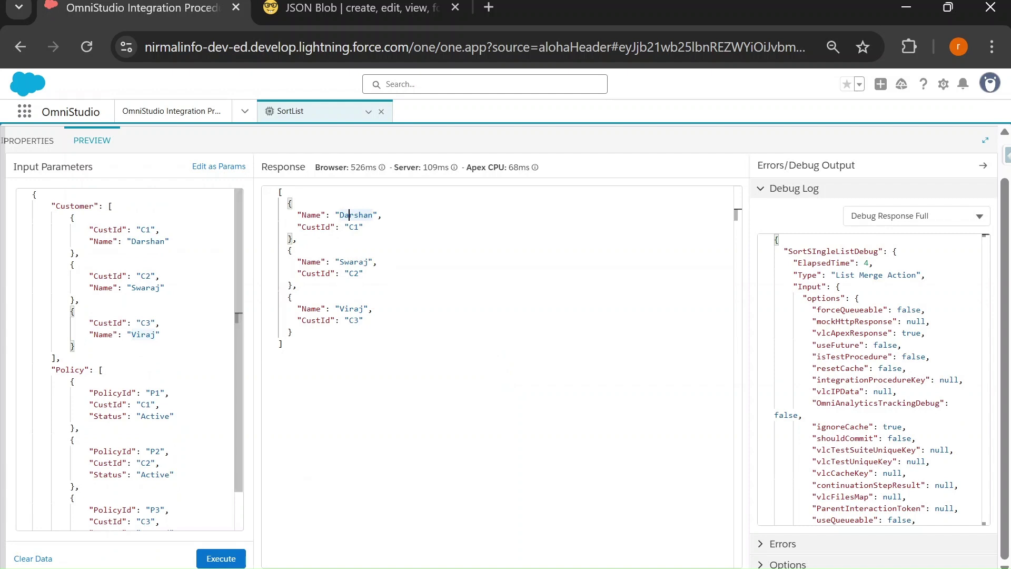
Step: Swap the Name values of customers C1 and C2 in the preview's input parameters
double_click(145, 288)
key("ctrl+c")
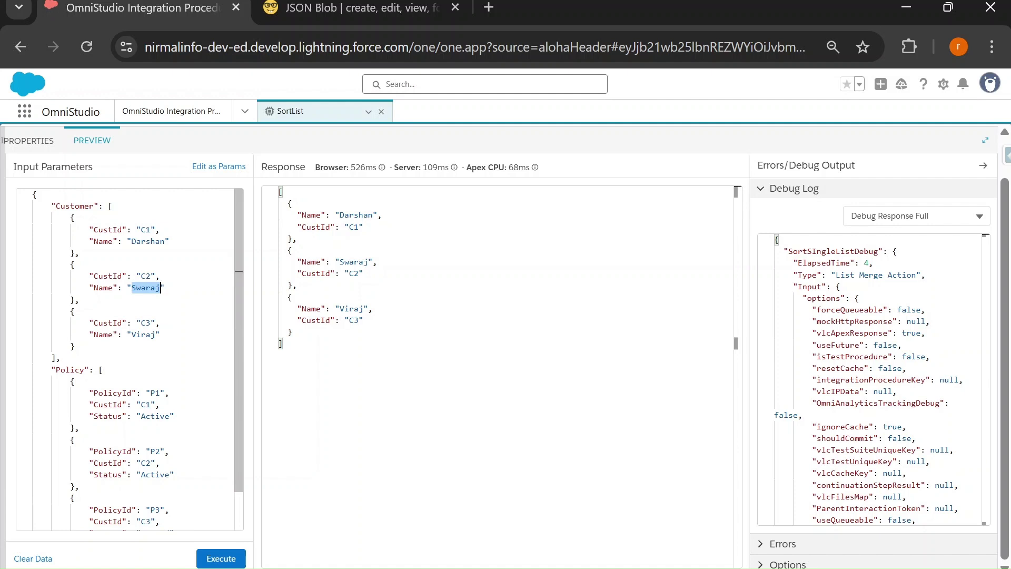
double_click(148, 241)
key("ctrl+v")
double_click(145, 288)
type("D")
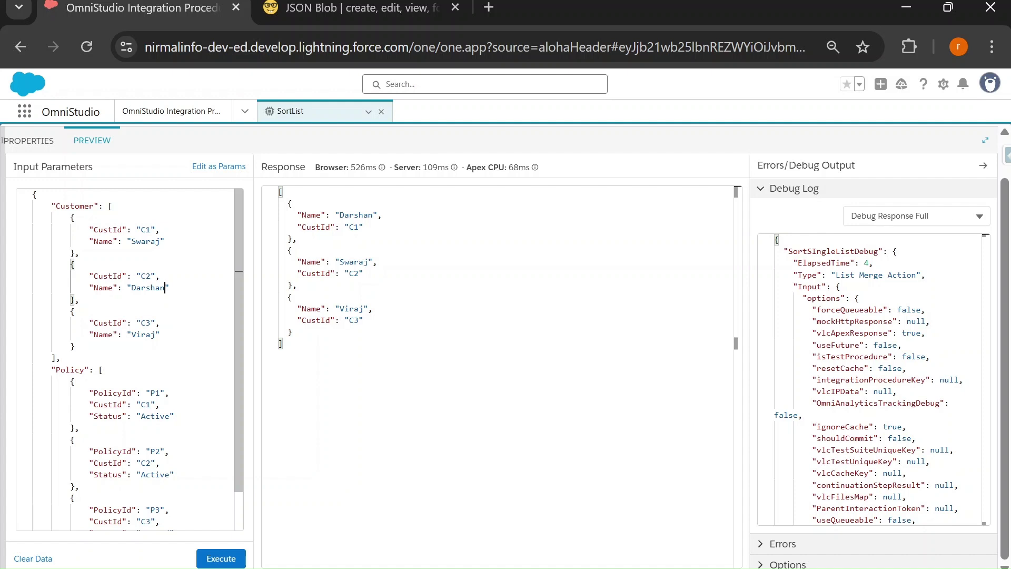
Step: Execute the preview again with the swapped customer names and check which record is returned first
double_click(146, 242)
double_click(149, 288)
double_click(153, 335)
left_click(224, 561)
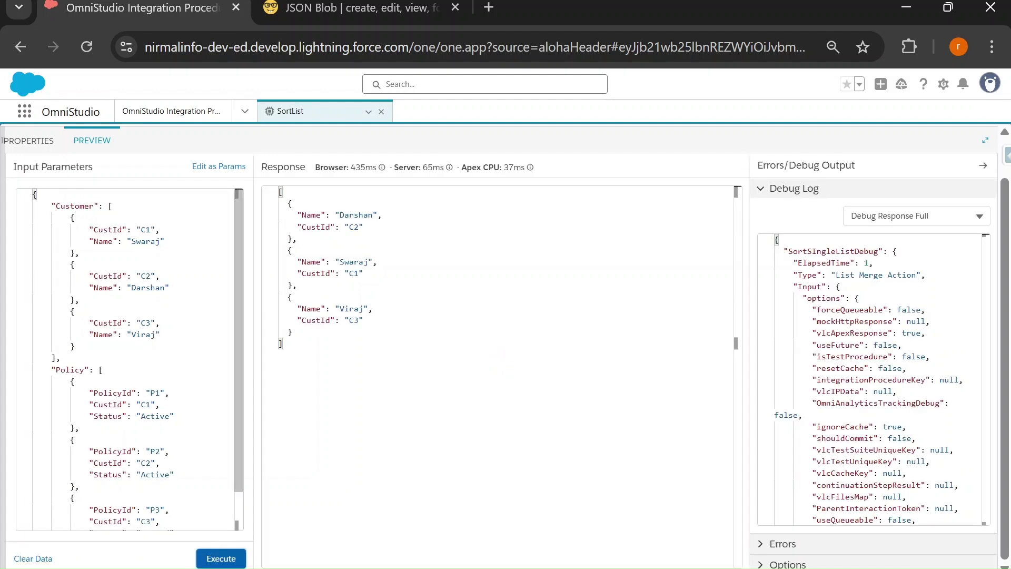
left_click_drag(336, 215, 364, 227)
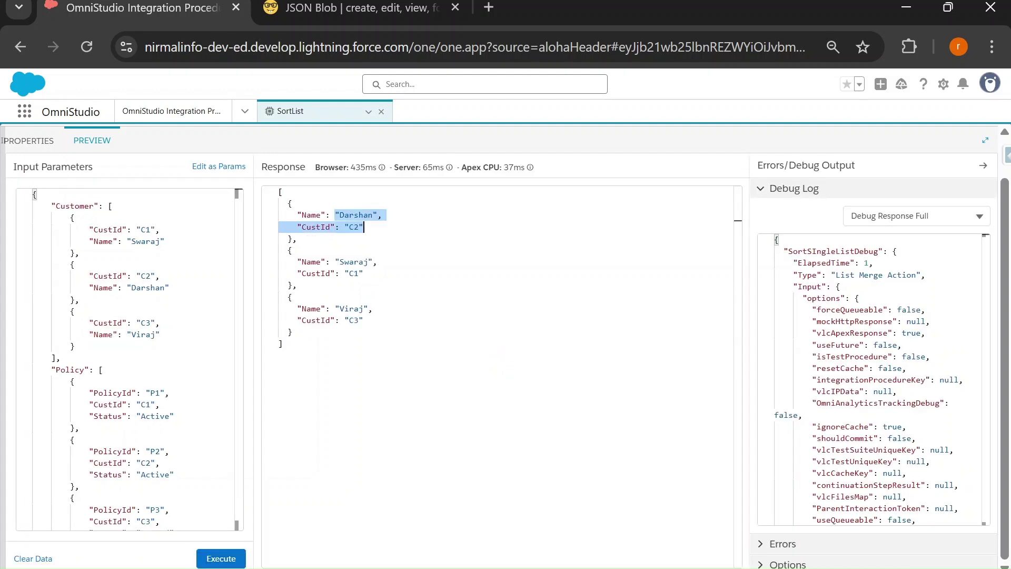
Step: Compare the returned customer order with the Customer records in the preview input, and examine the Policy list below them
left_click_drag(94, 276, 170, 288)
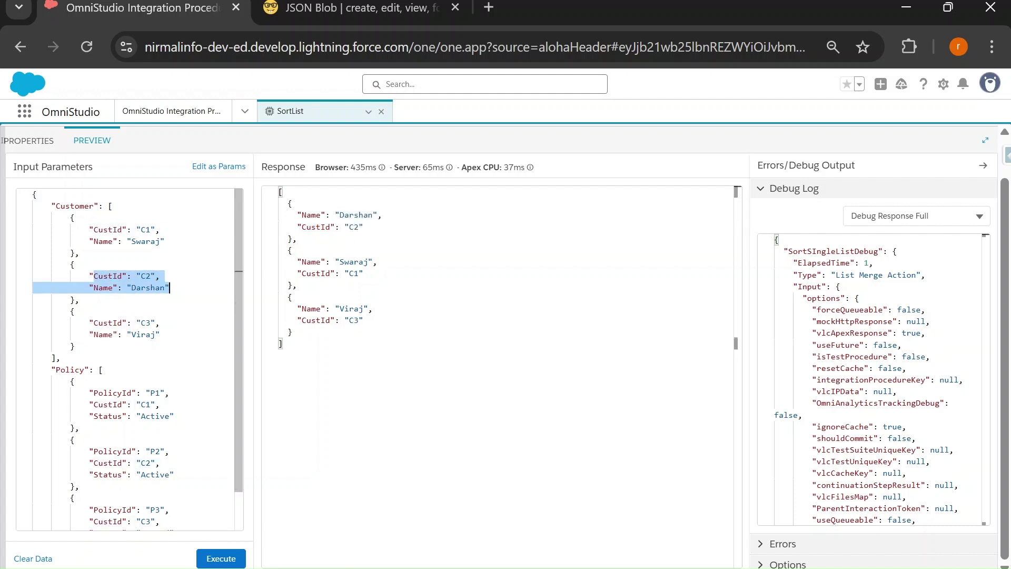
left_click_drag(90, 229, 165, 241)
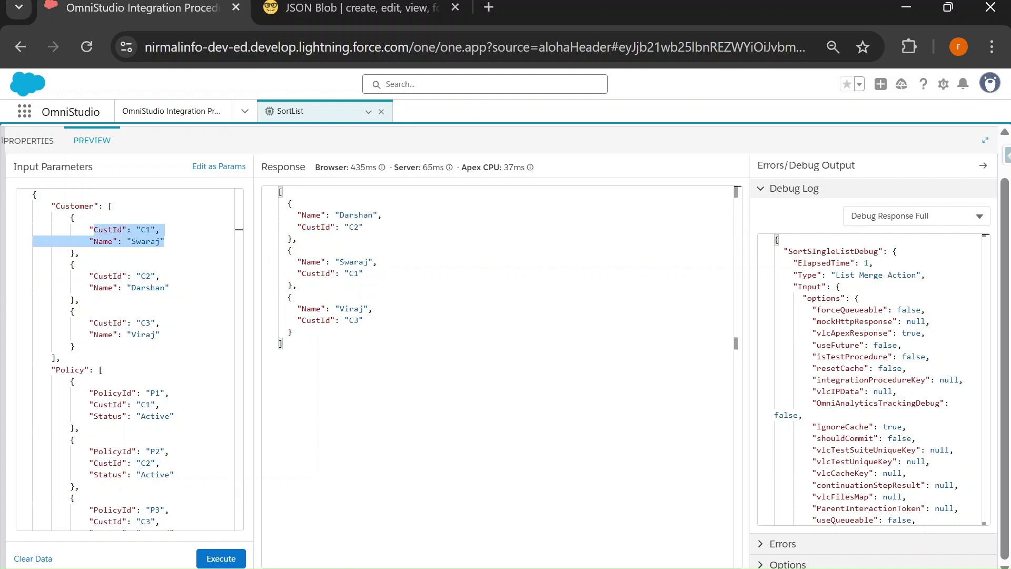
left_click_drag(293, 309, 293, 332)
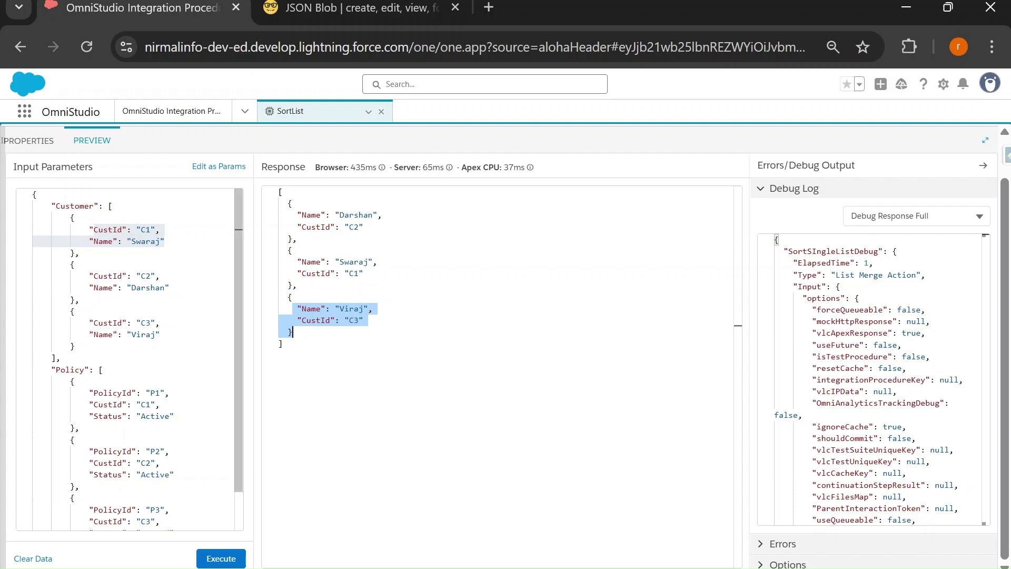
scroll(129, 358, "down", 2)
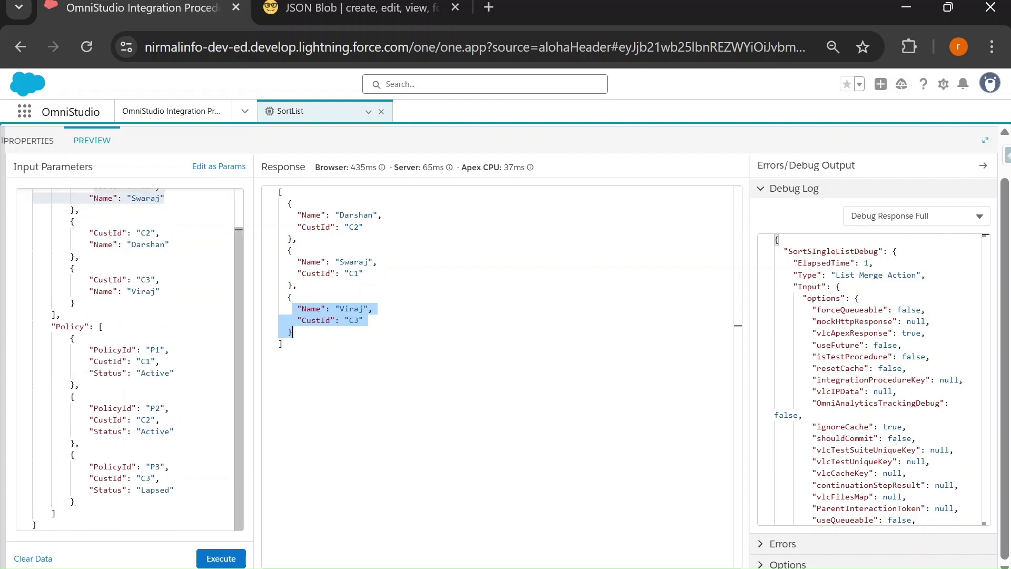
double_click(70, 327)
scroll(130, 358, "up", 2)
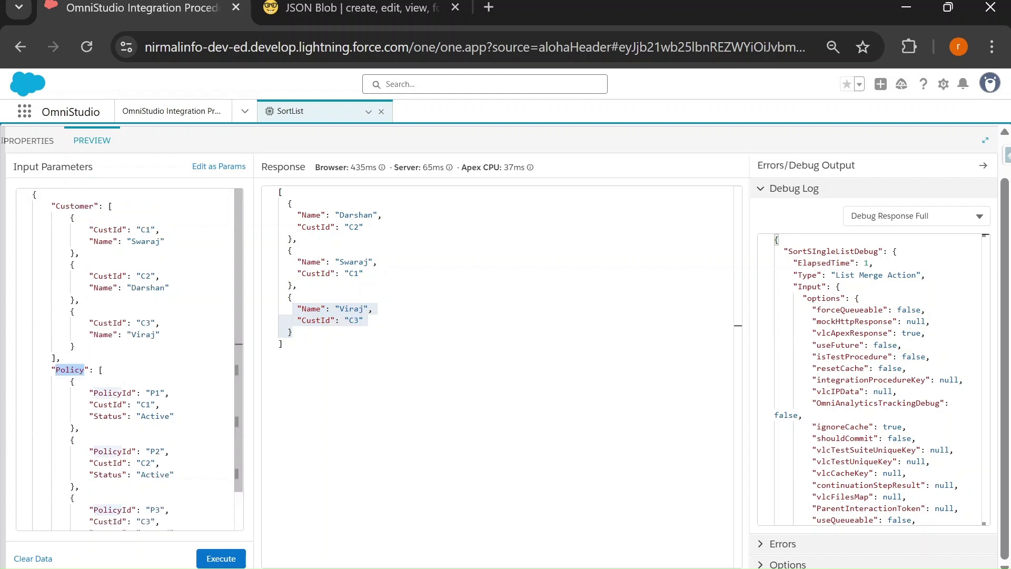
Step: Review the SortSIngleList action's merge list and Sort By settings
left_click(28, 141)
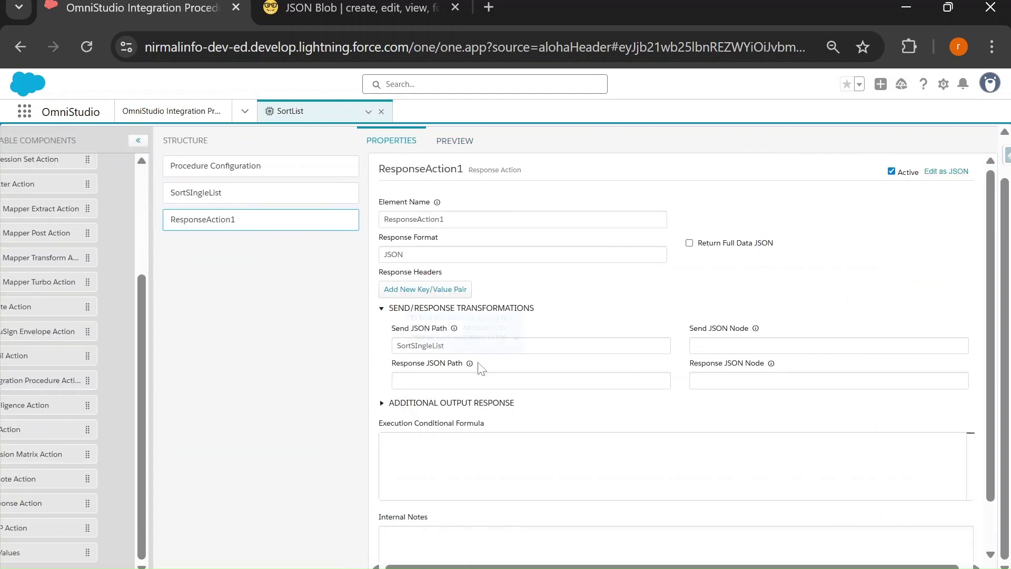
left_click(237, 194)
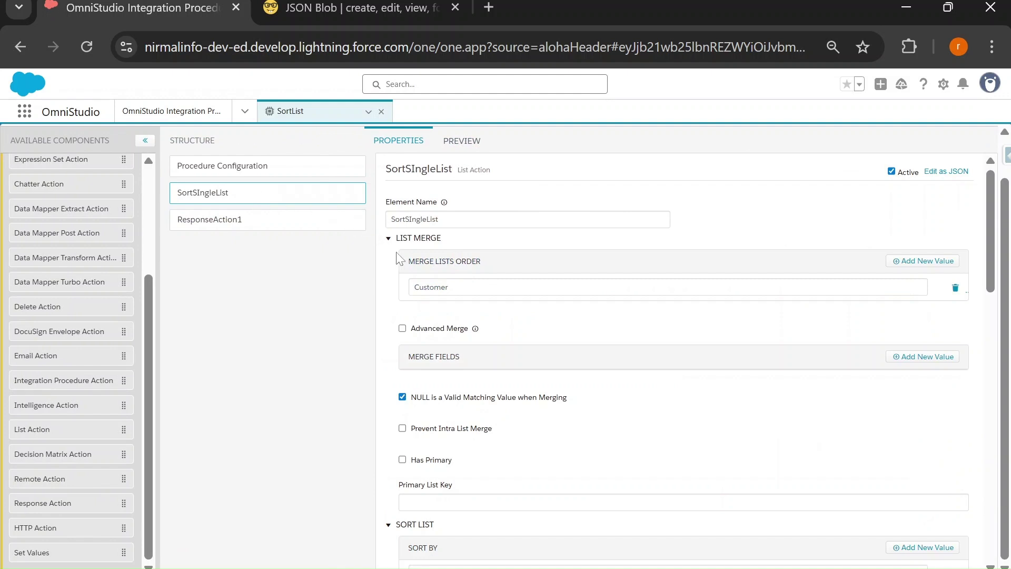
double_click(431, 287)
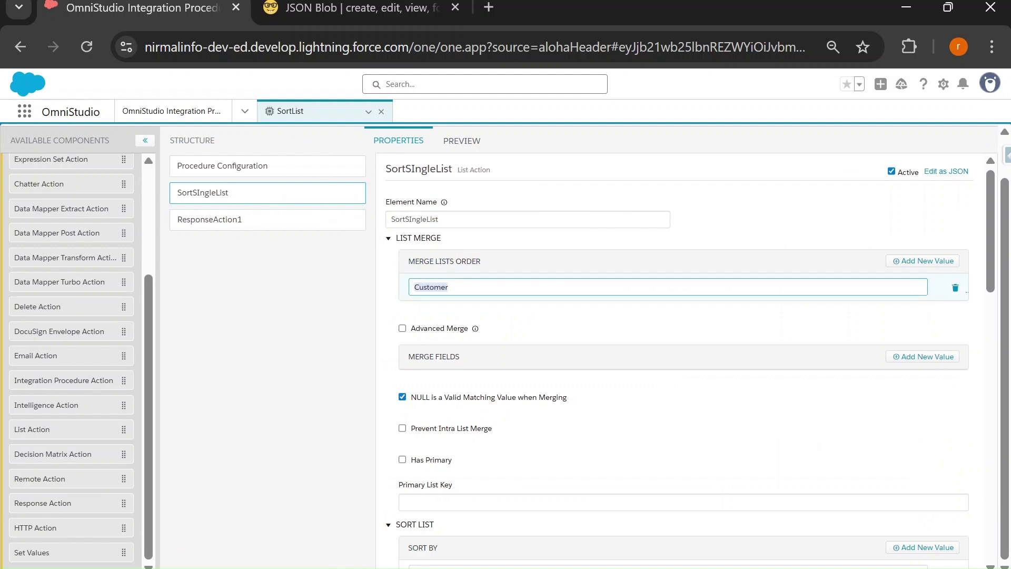
scroll(488, 358, "down", 5)
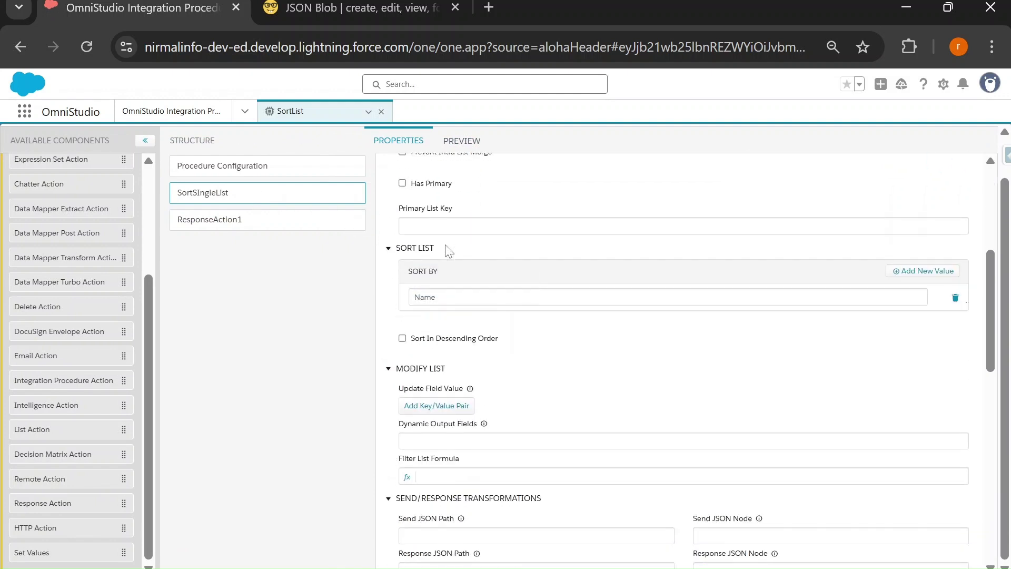
left_click(437, 297)
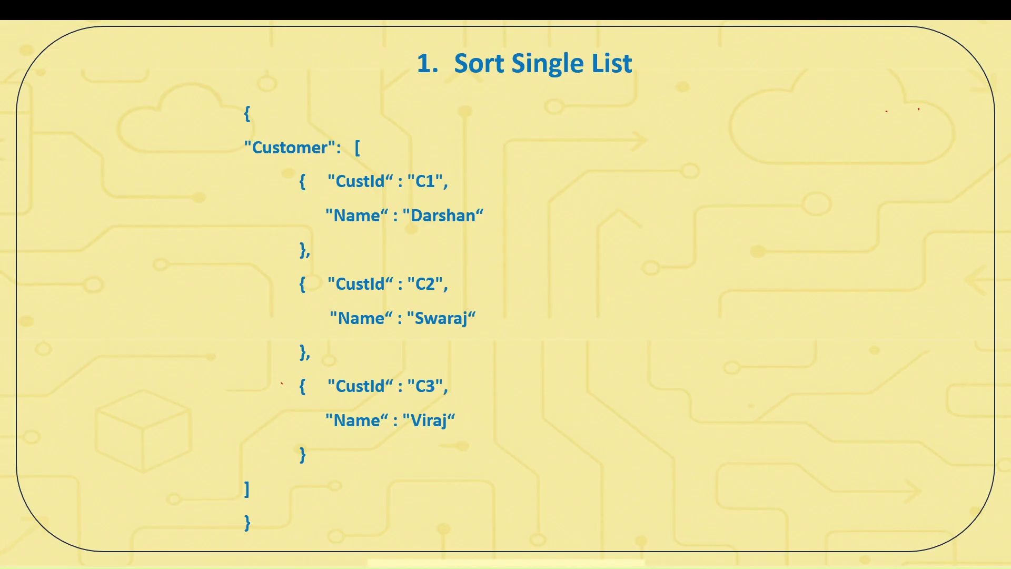
key("Right")
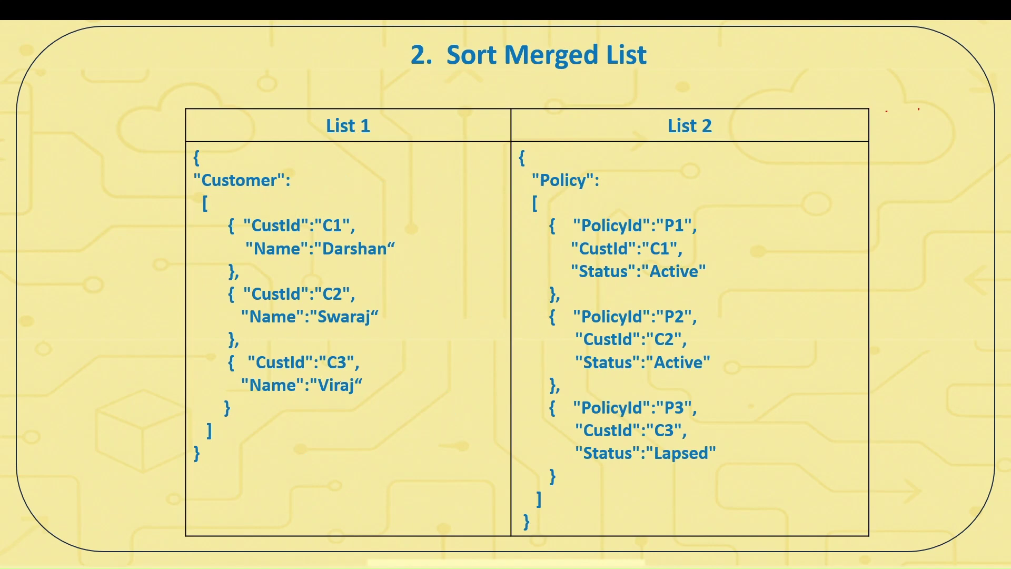
left_click_drag(588, 75, 639, 75)
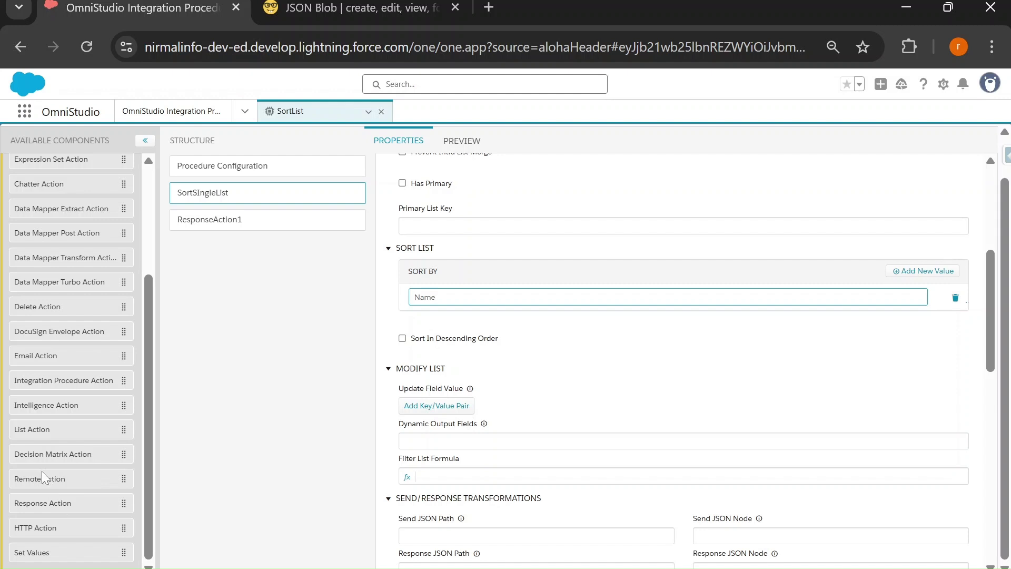
Step: Add a List Action between SortSIngleList and ResponseAction1 and name it SortMergedList
left_click_drag(37, 432, 228, 219)
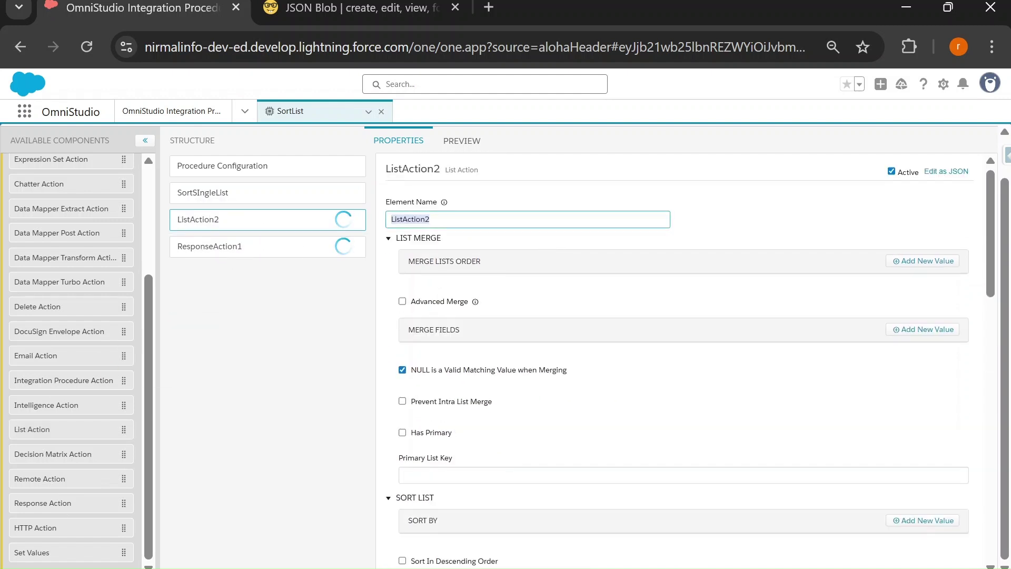
type("SortMer")
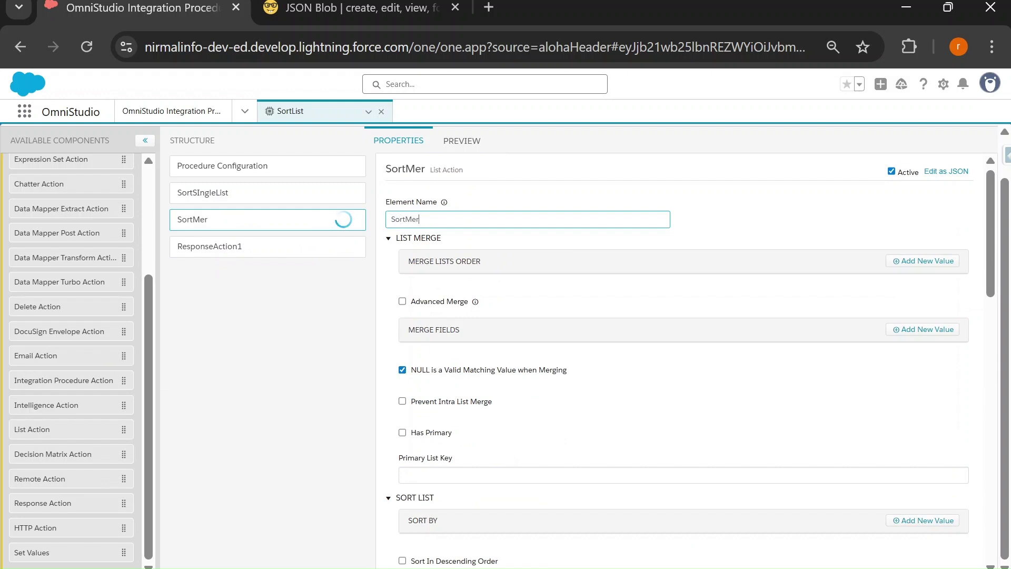
type("gedList")
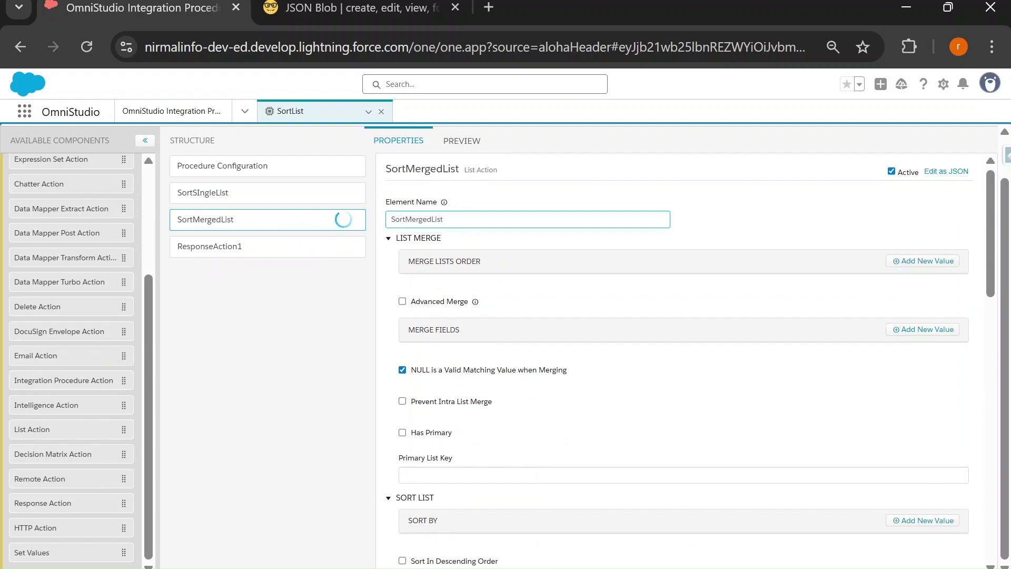
Step: Add Customer, copied from the preview input, as the first entry in SortMergedList's merge lists order
left_click(912, 262)
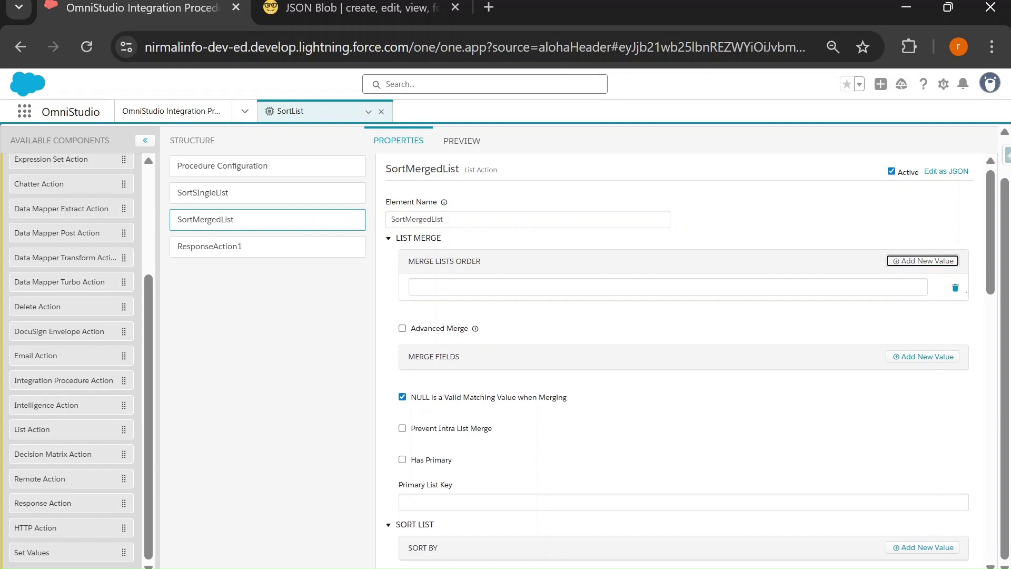
left_click(459, 140)
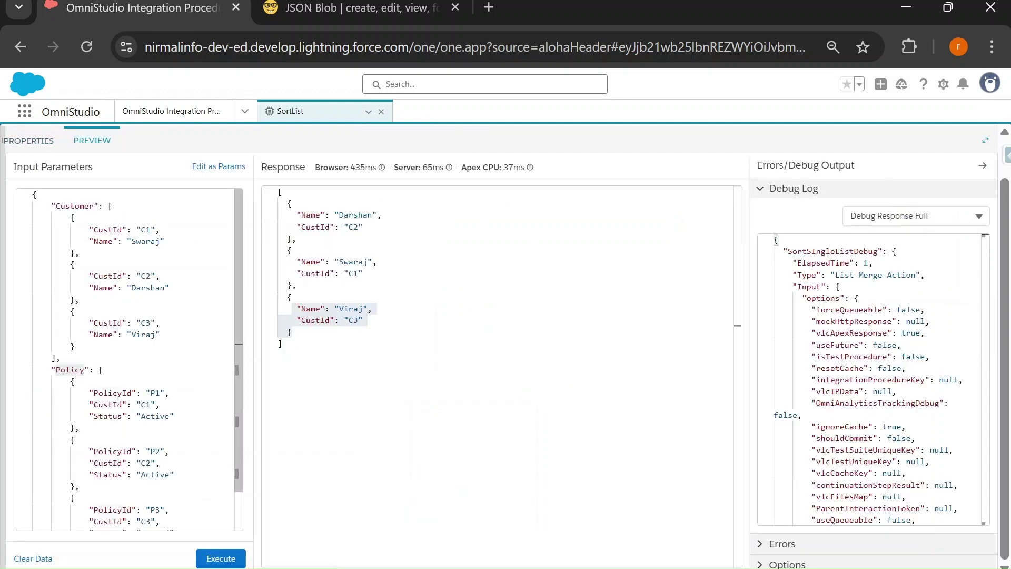
double_click(74, 205)
key("ctrl+c")
left_click(31, 141)
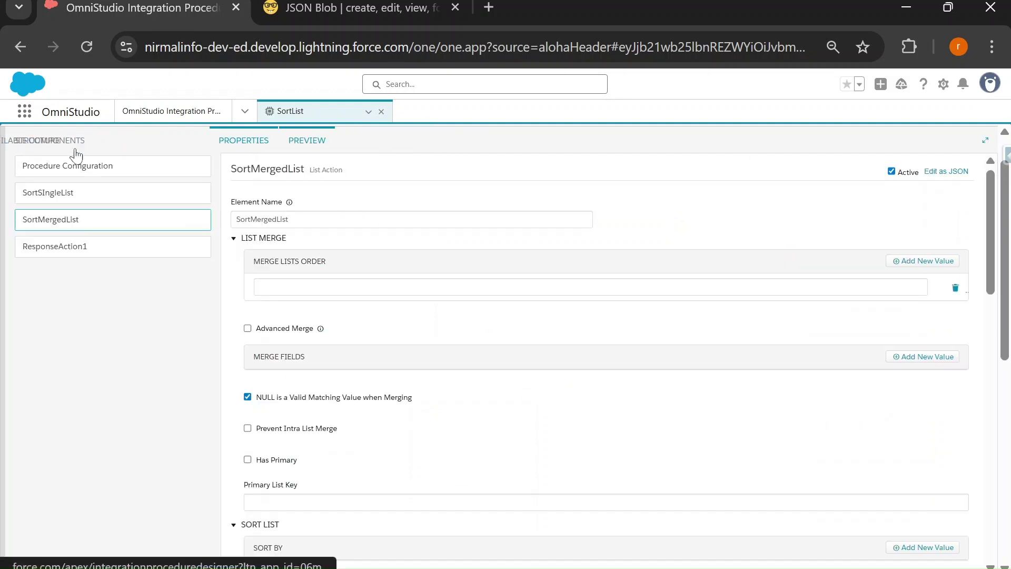
key("ctrl+v")
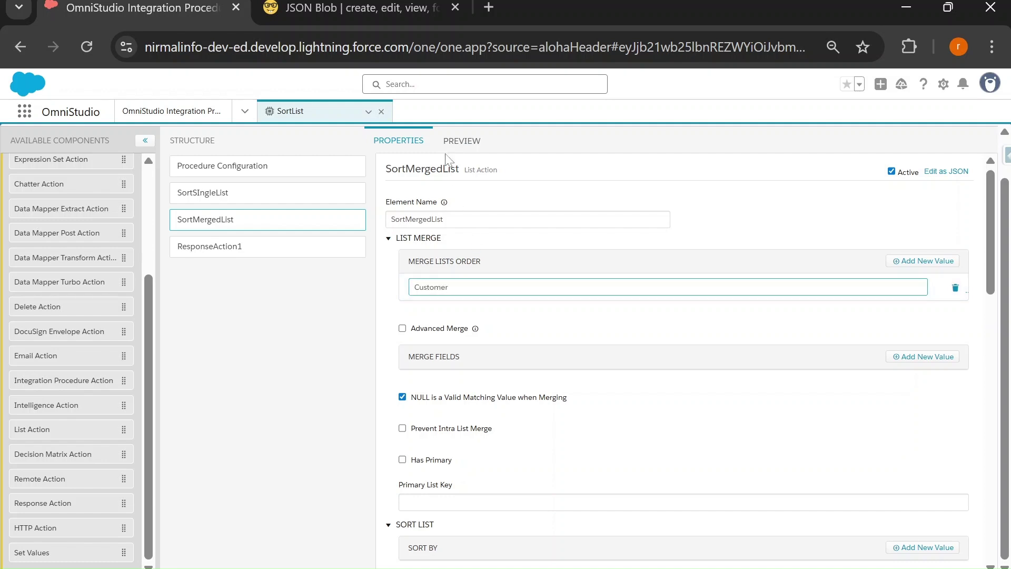
Step: Add Policy, copied from the preview input, as the second entry in SortMergedList's merge lists order
left_click(461, 141)
double_click(70, 369)
key("ctrl+c")
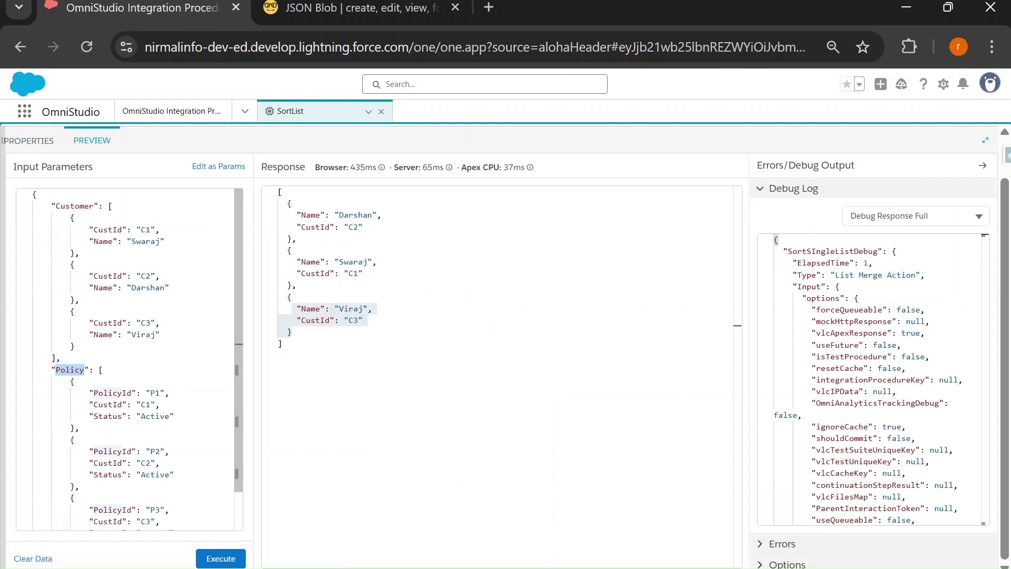
left_click(13, 141)
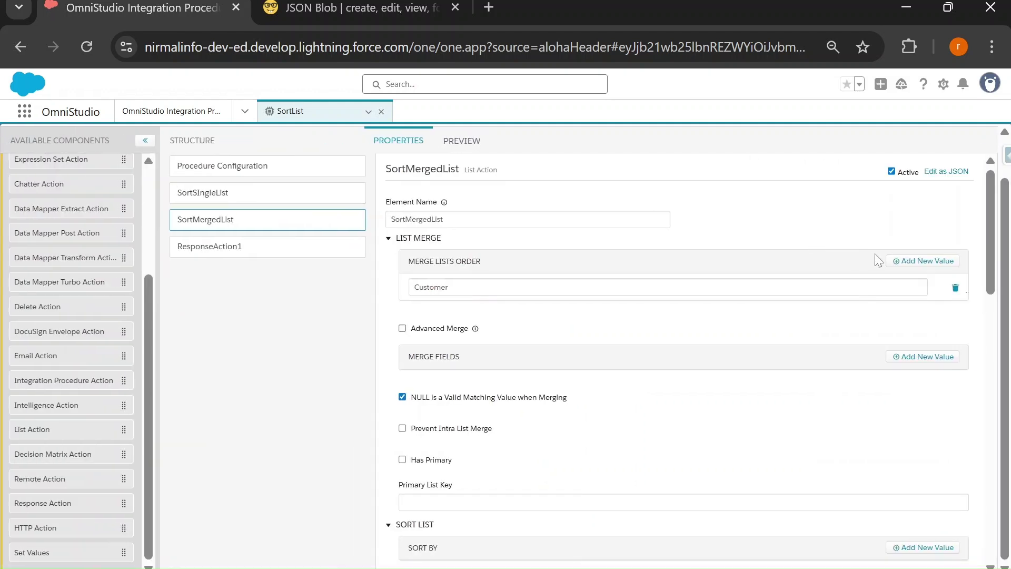
left_click(893, 261)
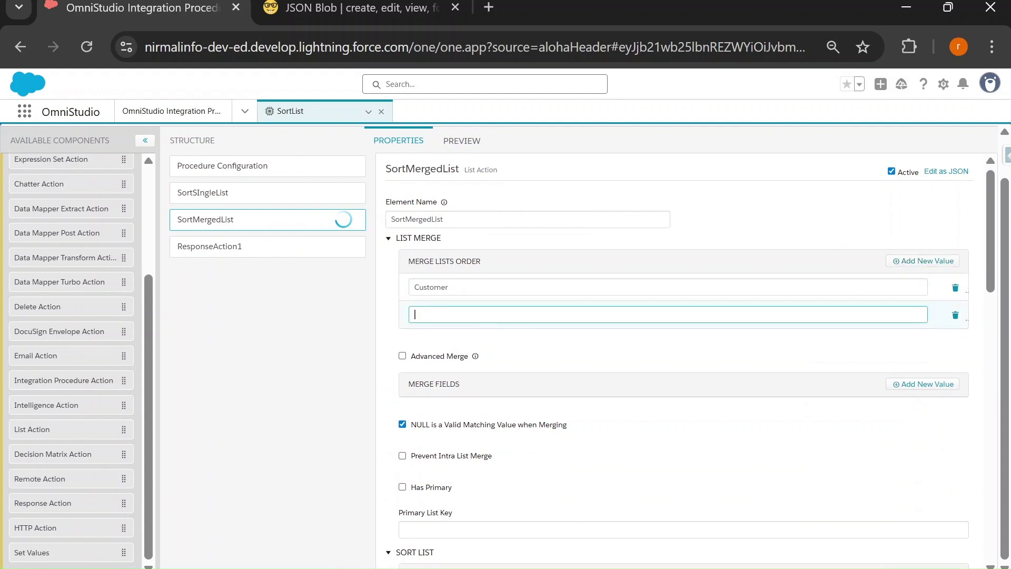
key("ctrl+v")
left_click(433, 287)
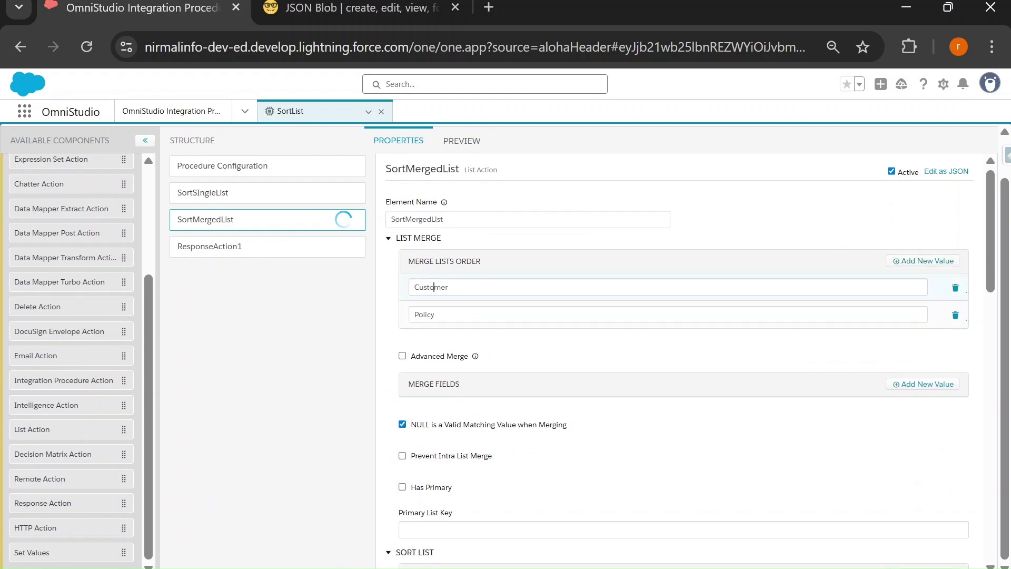
double_click(424, 314)
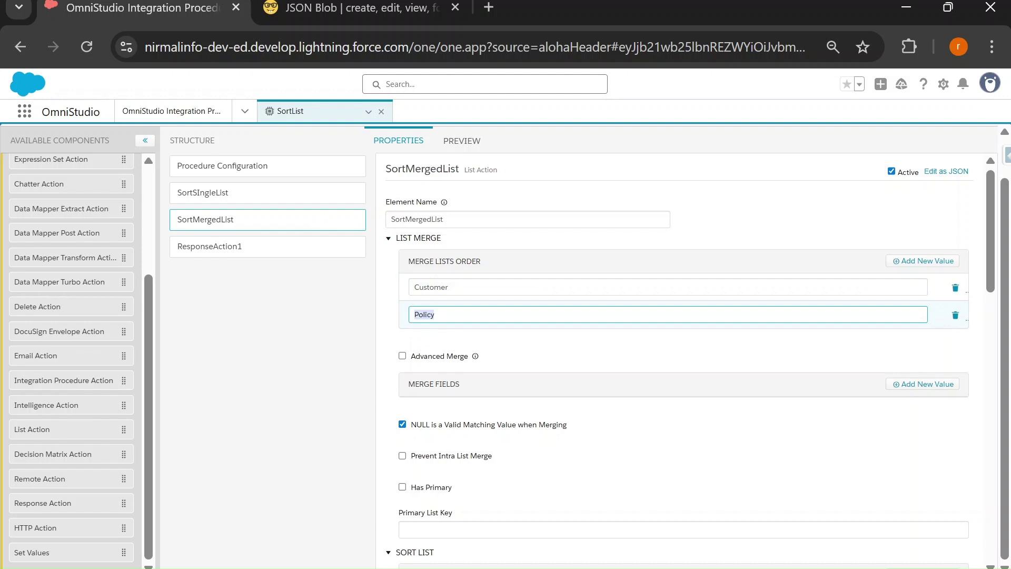
Step: Set ResponseAction1's Send JSON Path to SortMergedList
left_click(198, 225)
key("ctrl+c")
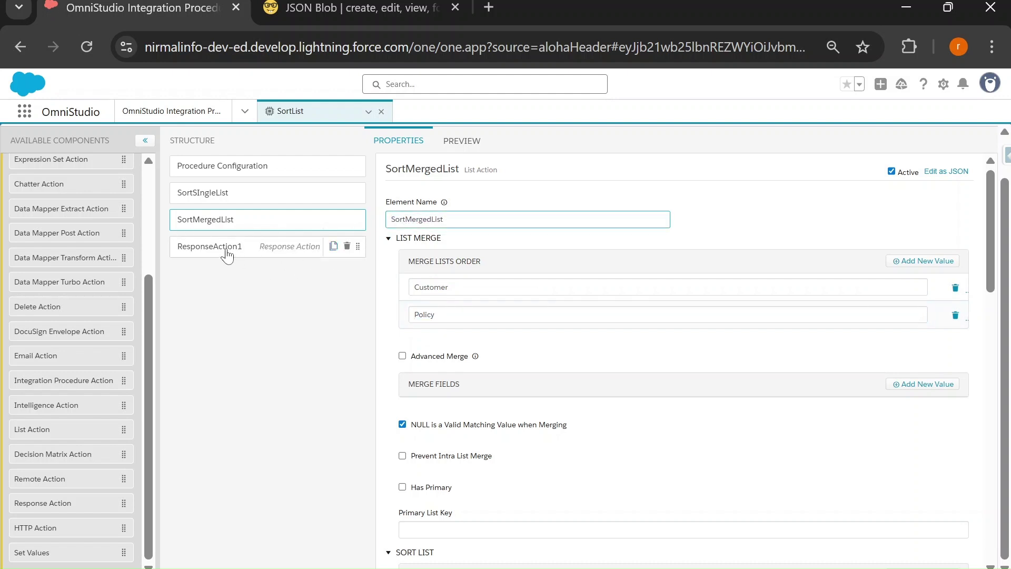
left_click(226, 251)
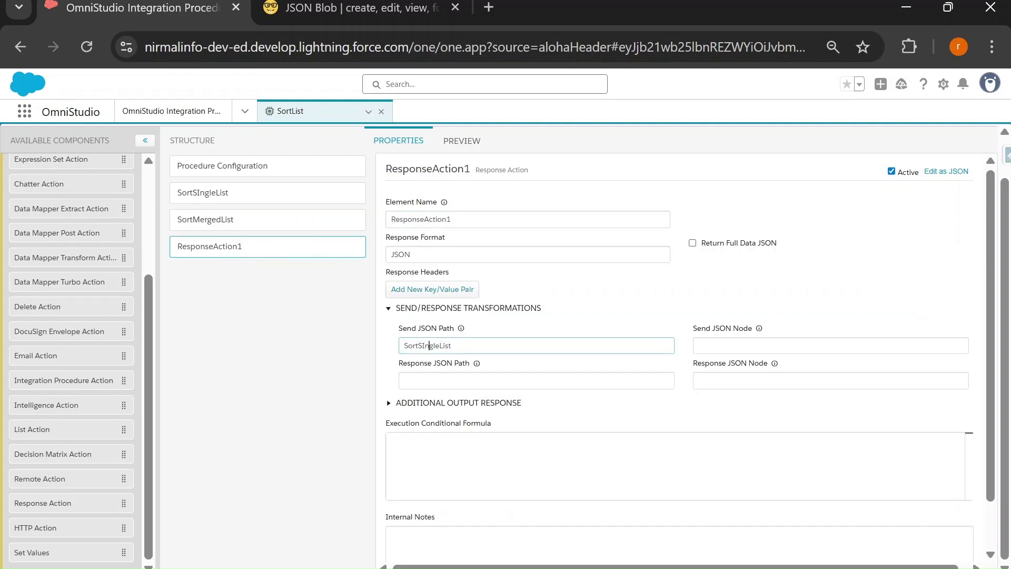
double_click(428, 346)
key("ctrl+v")
Step: Execute the procedure in preview and look for the field shared by the Customer and Policy input lists
left_click(458, 141)
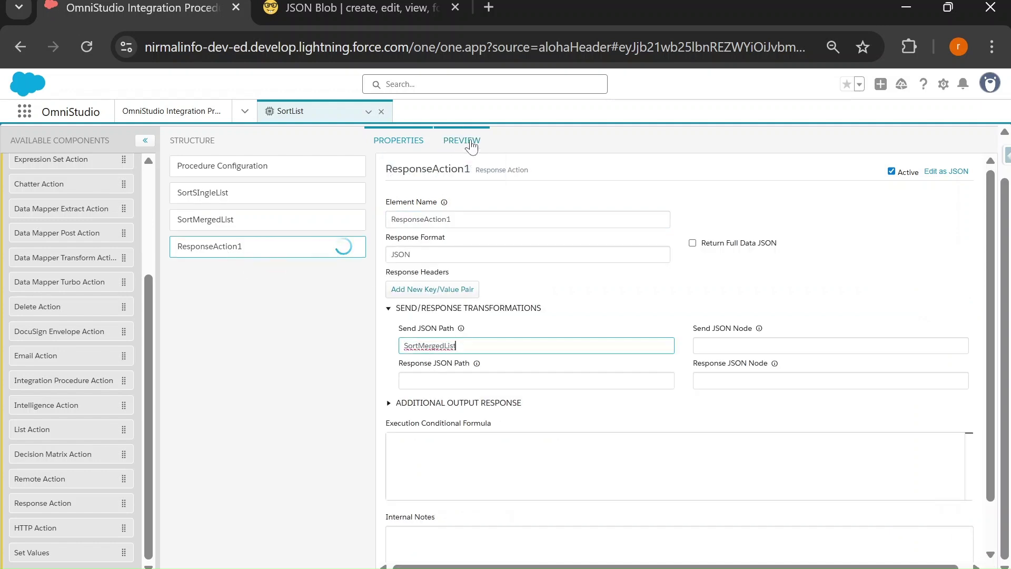
left_click(217, 558)
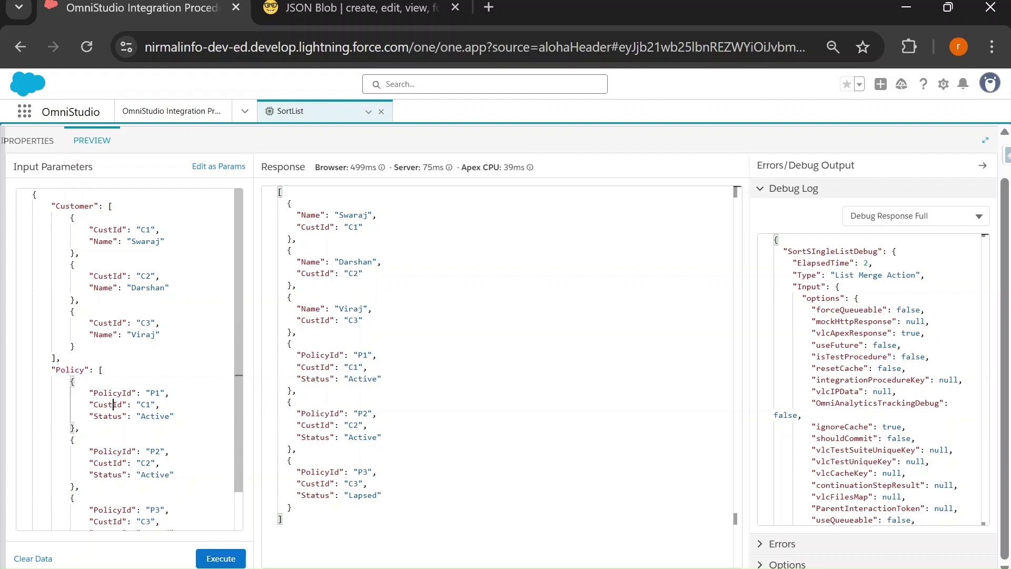
double_click(107, 404)
double_click(108, 276)
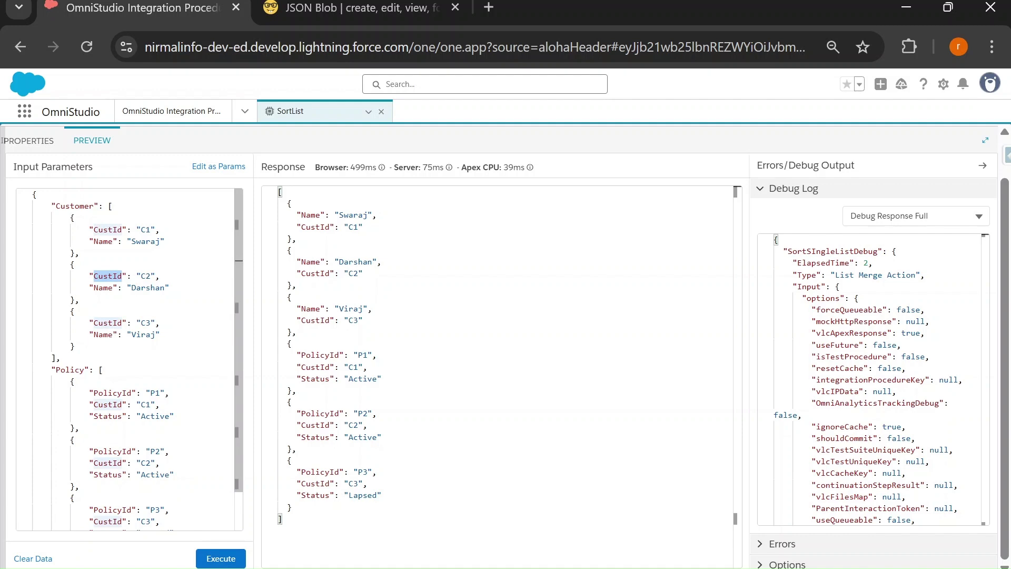
double_click(121, 404)
Step: Add CustId as a merge field in the SortMergedList action
left_click(26, 142)
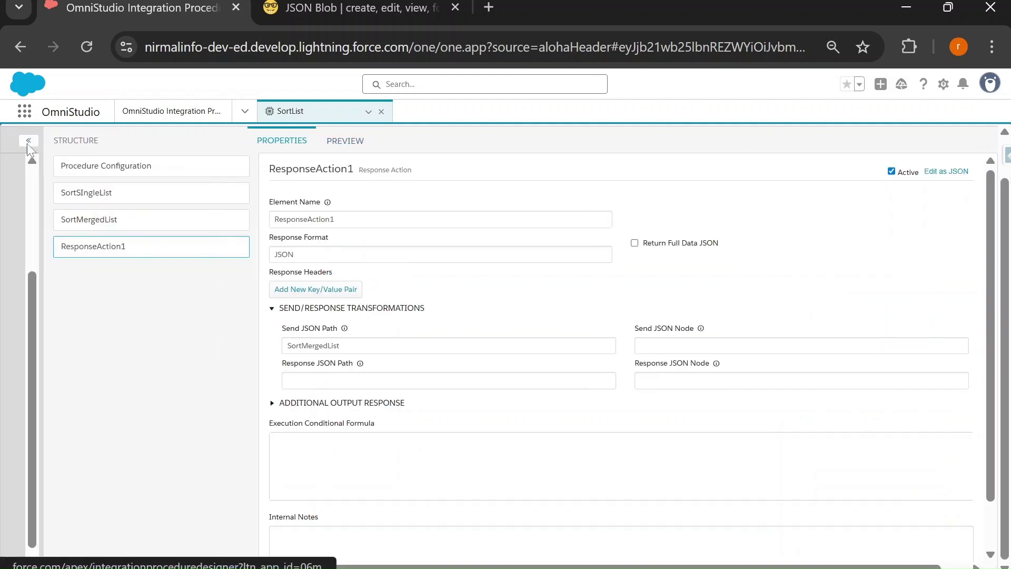
left_click(185, 220)
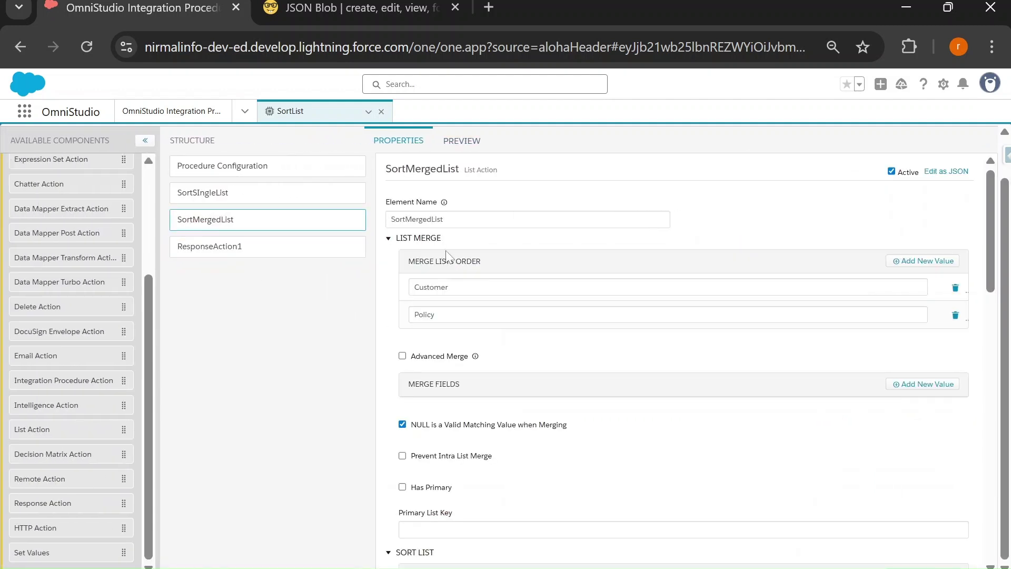
left_click(905, 384)
left_click(463, 410)
type("CustId")
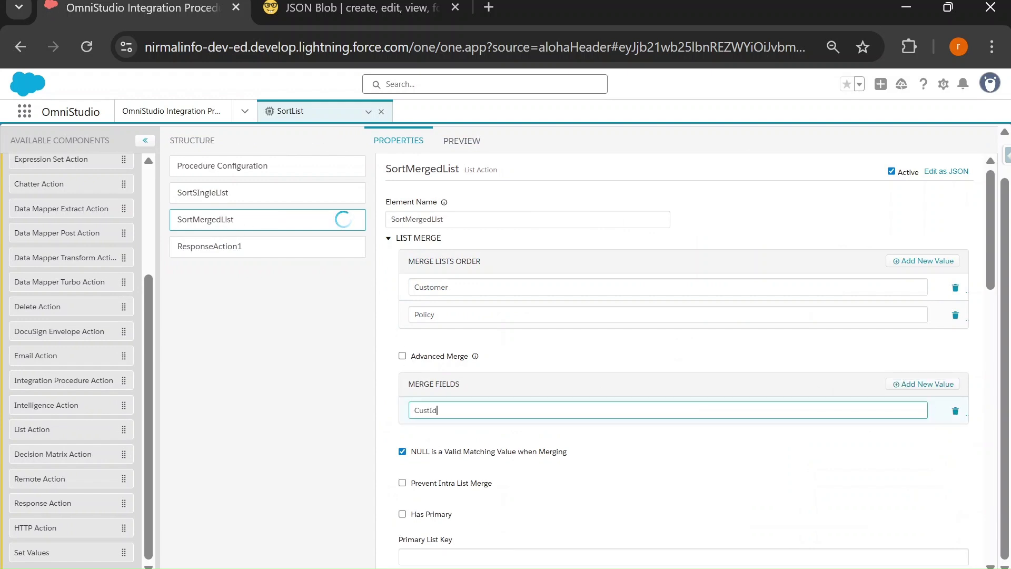
Step: Check SortSIngleList's merge list and merge fields for comparison, and return to the SortMergedList settings
left_click(212, 190)
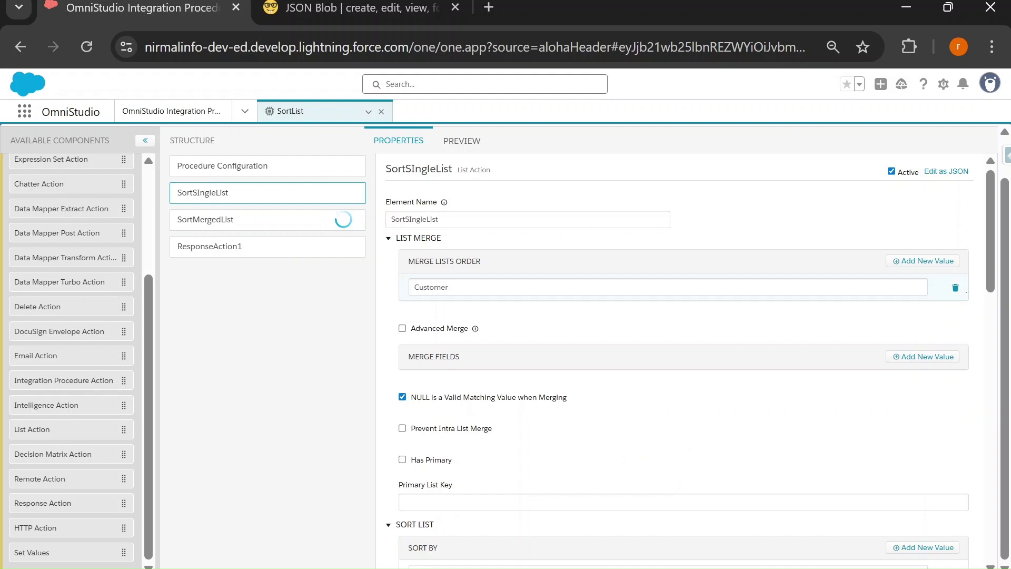
double_click(457, 291)
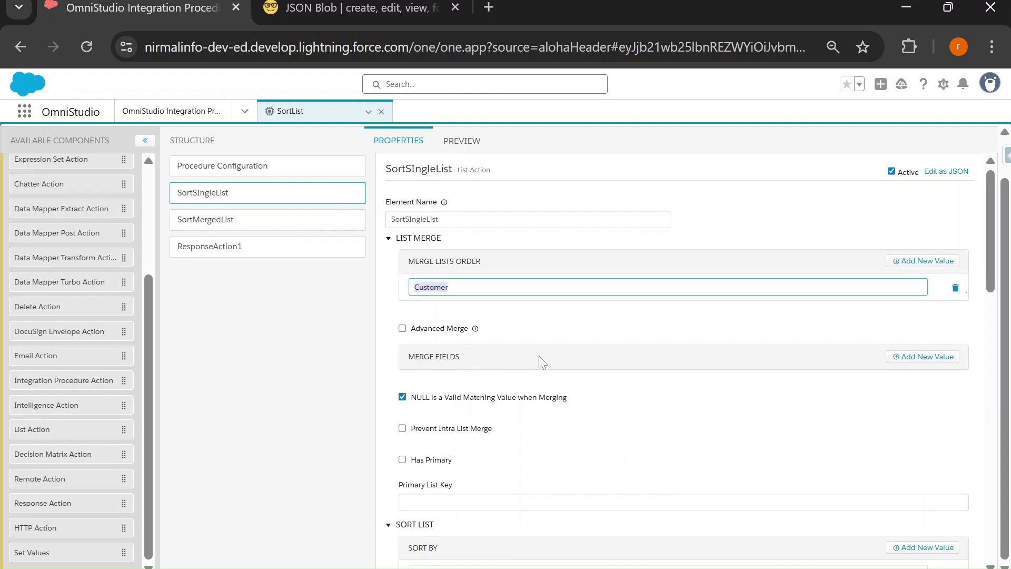
left_click(223, 226)
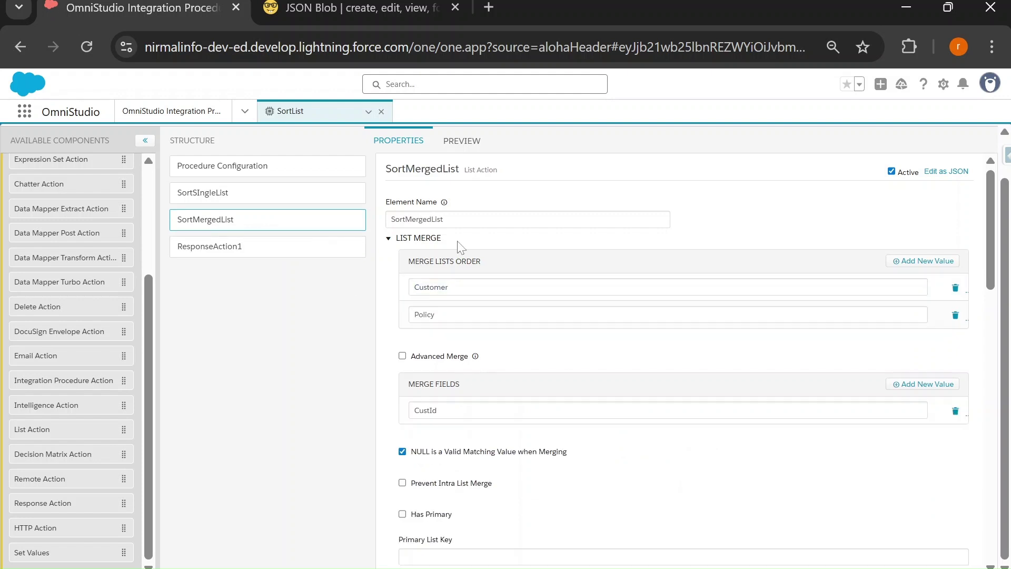
Step: Review the Customer and Policy merge list entries and the CustId merge field in SortMergedList
left_click(442, 287)
left_click(435, 314)
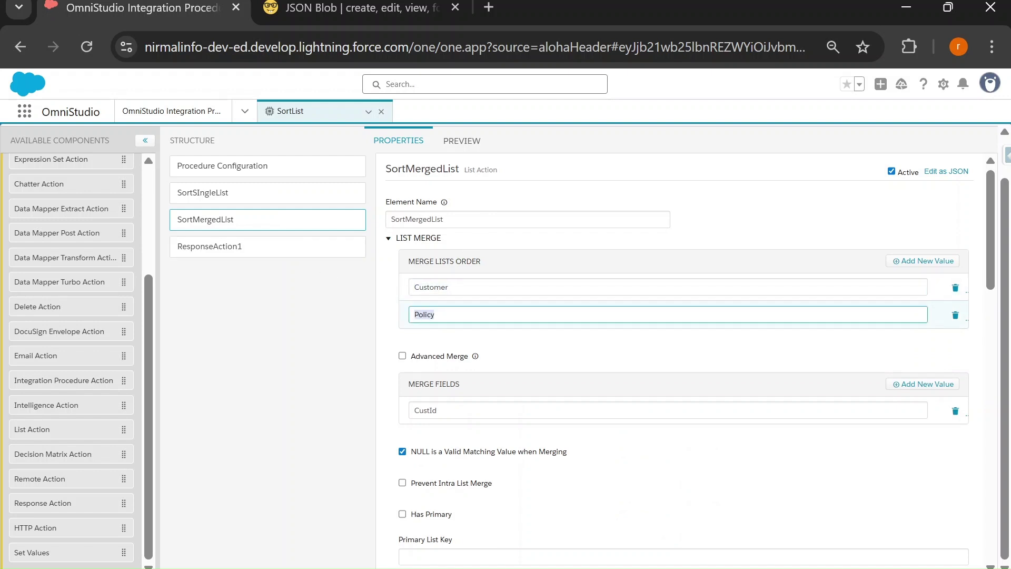
double_click(432, 410)
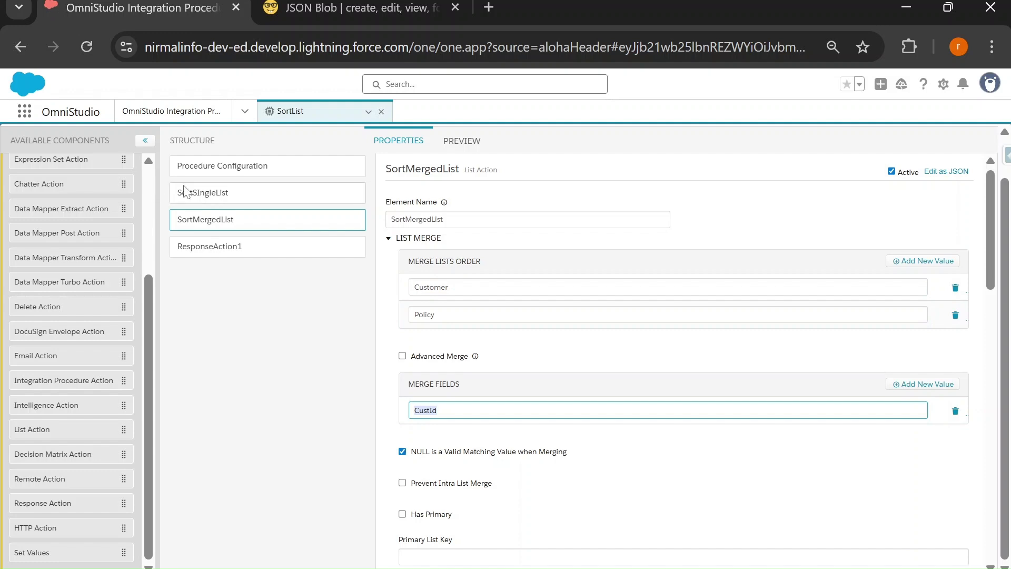
Step: Execute the procedure in preview with the CustId merge field and examine the order of names in the merged response
left_click(463, 142)
scroll(127, 358, "down", 1)
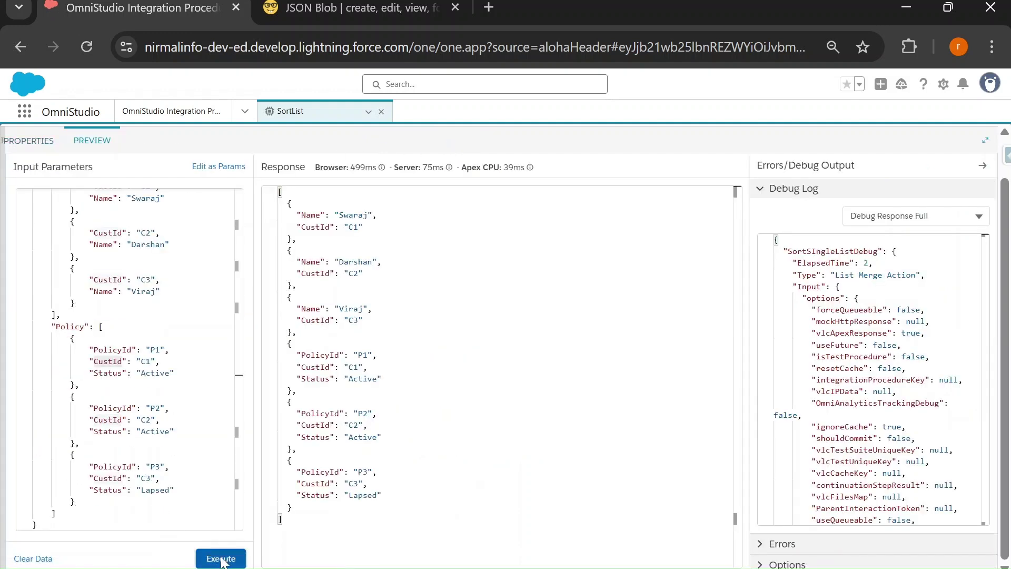
left_click(219, 557)
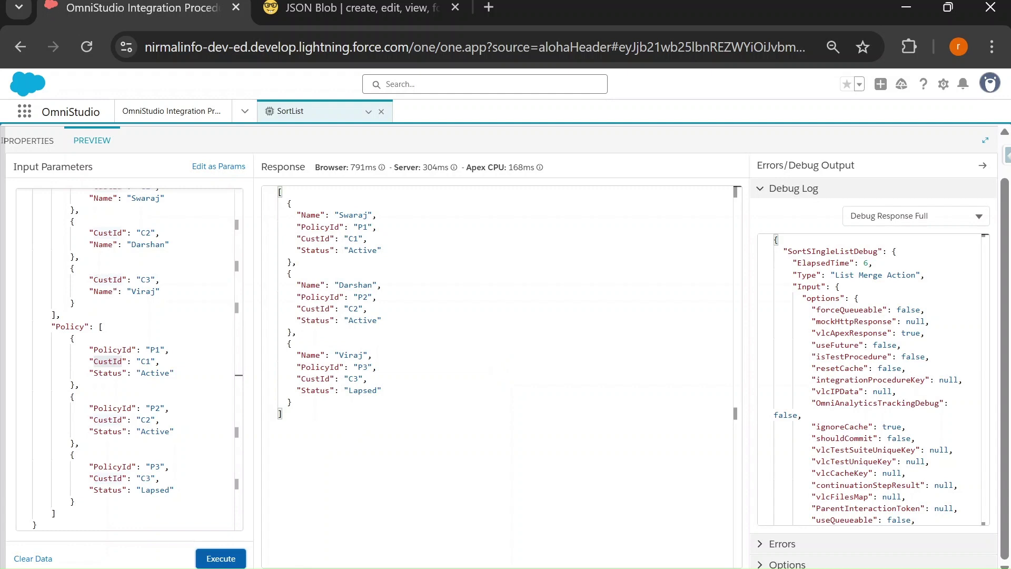
left_click_drag(297, 215, 380, 215)
double_click(356, 285)
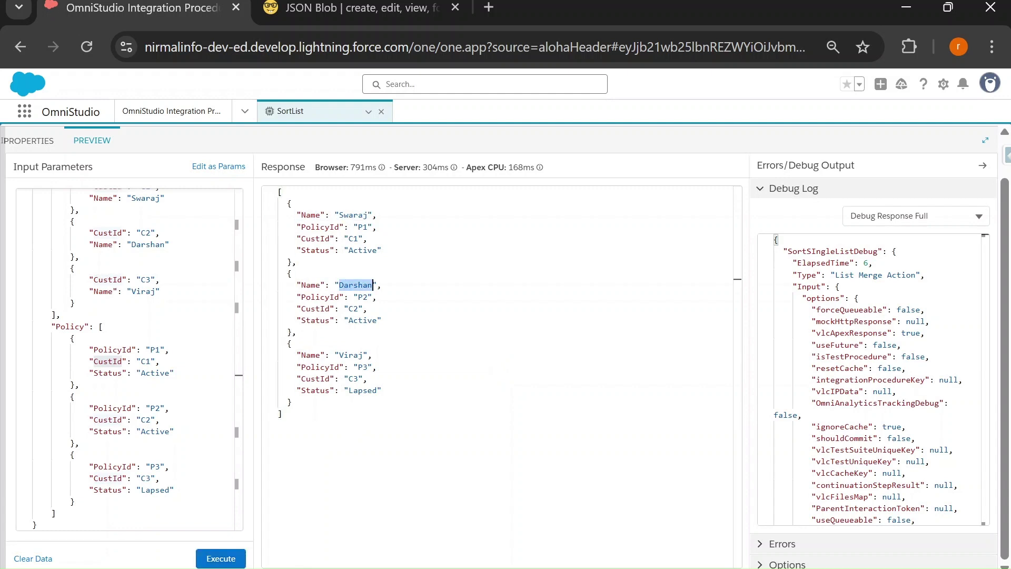
double_click(361, 355)
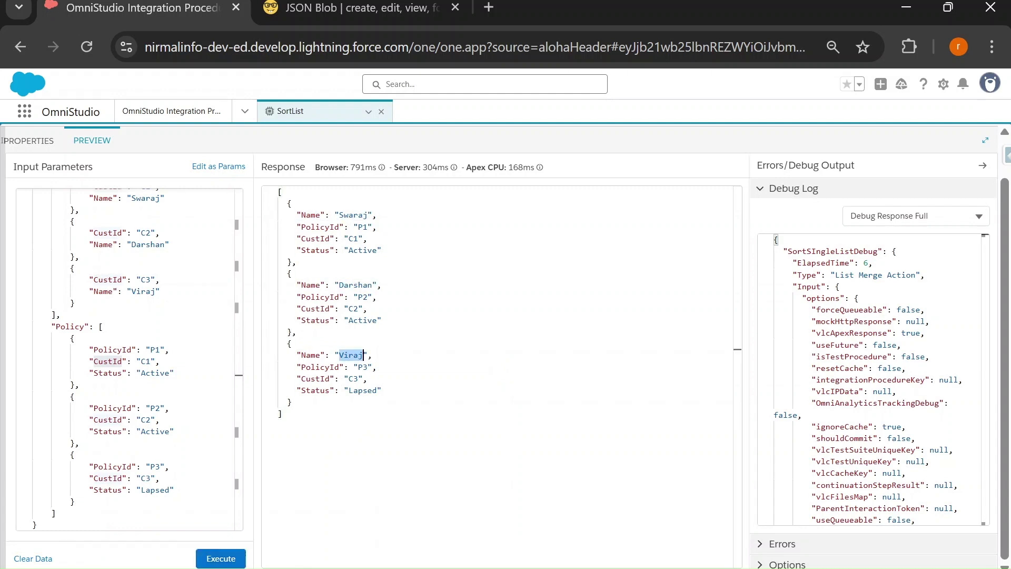
left_click_drag(339, 215, 293, 402)
Step: Add Name as a Sort By field in the SortMergedList action
left_click(35, 142)
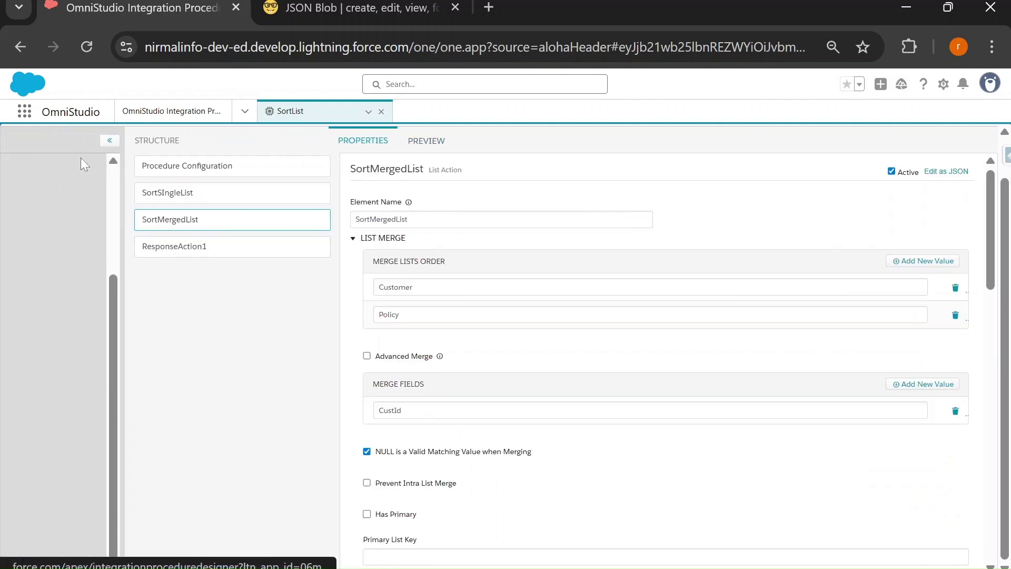
scroll(519, 429, "down", 5)
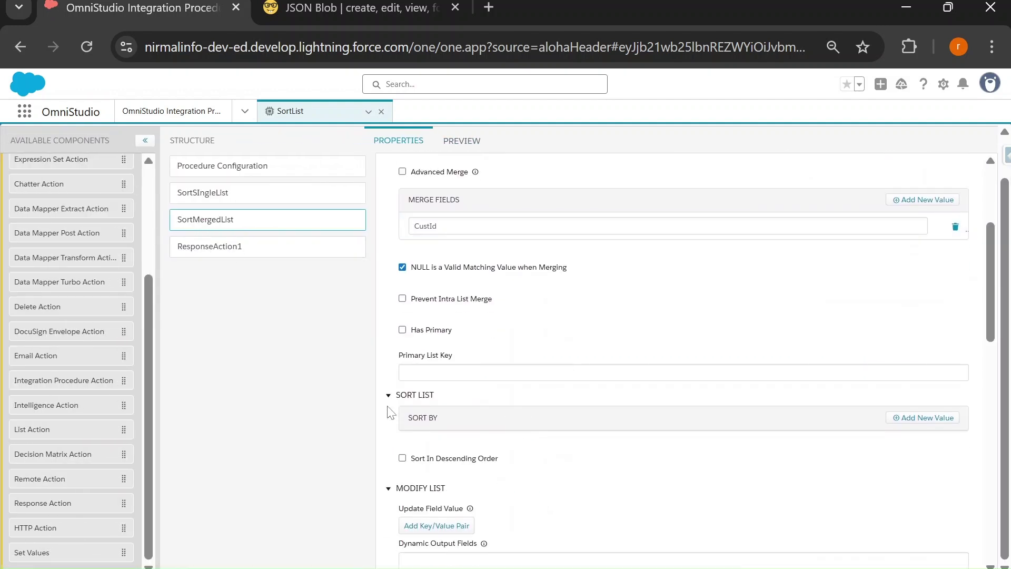
left_click(917, 419)
left_click(421, 444)
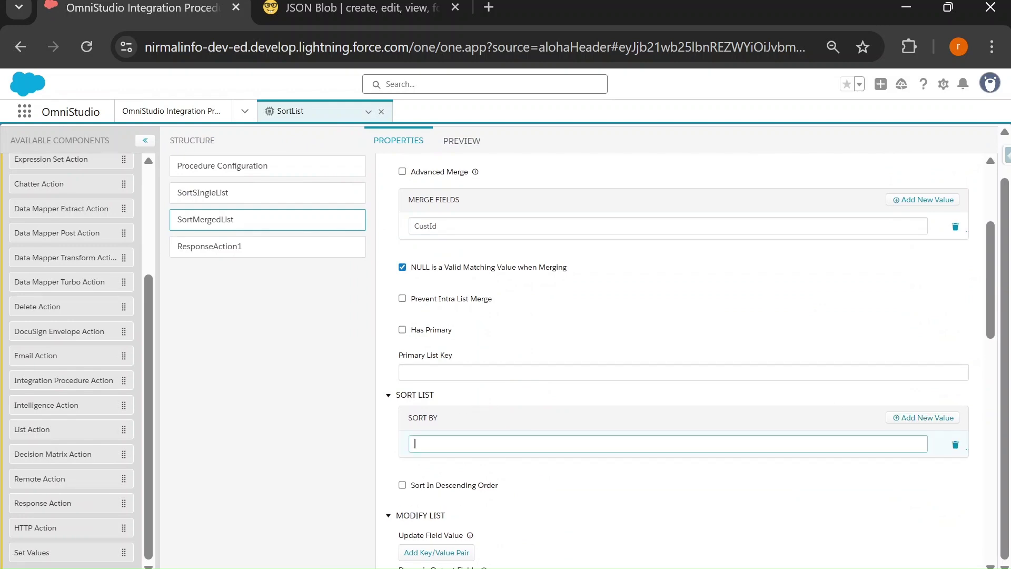
type("Name")
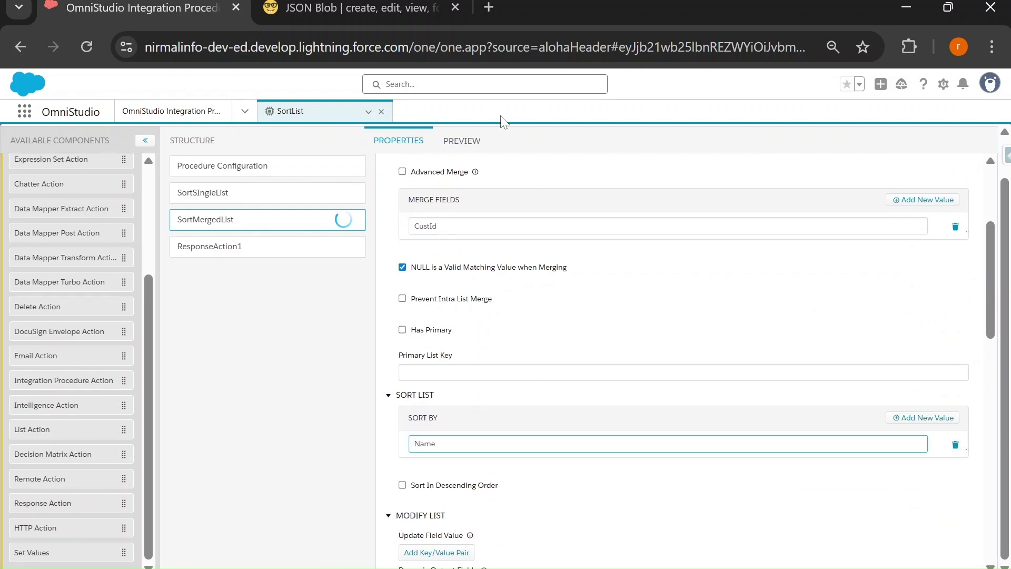
Step: Execute the procedure in preview and compare the order of names in the response before and after sorting by Name
left_click(462, 141)
double_click(368, 215)
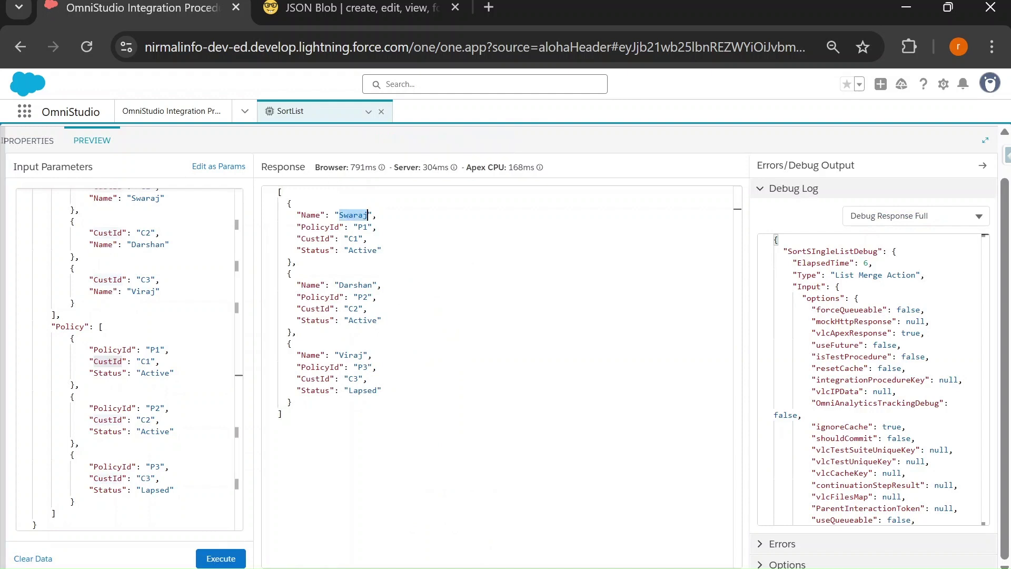
double_click(373, 285)
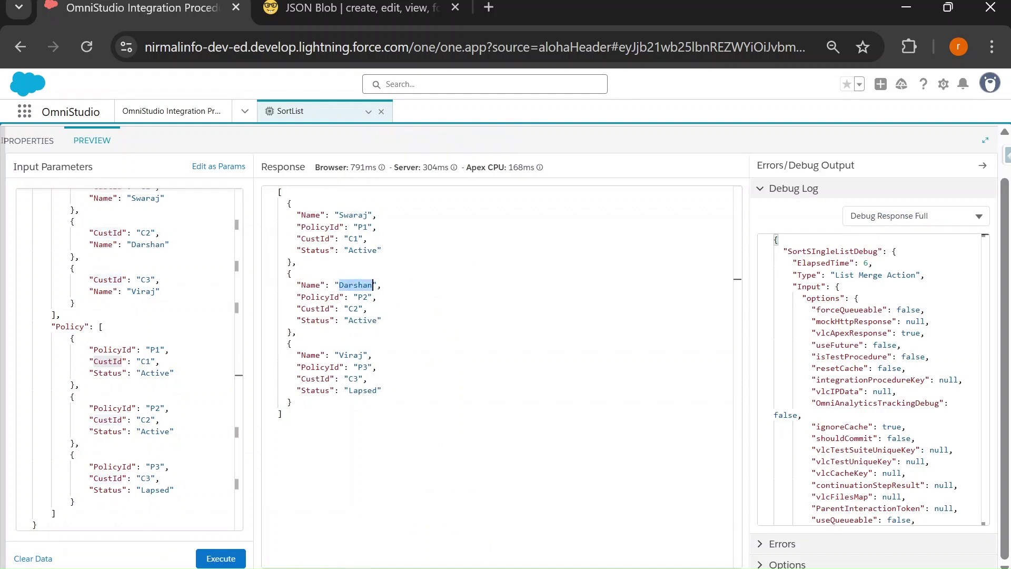
left_click(224, 559)
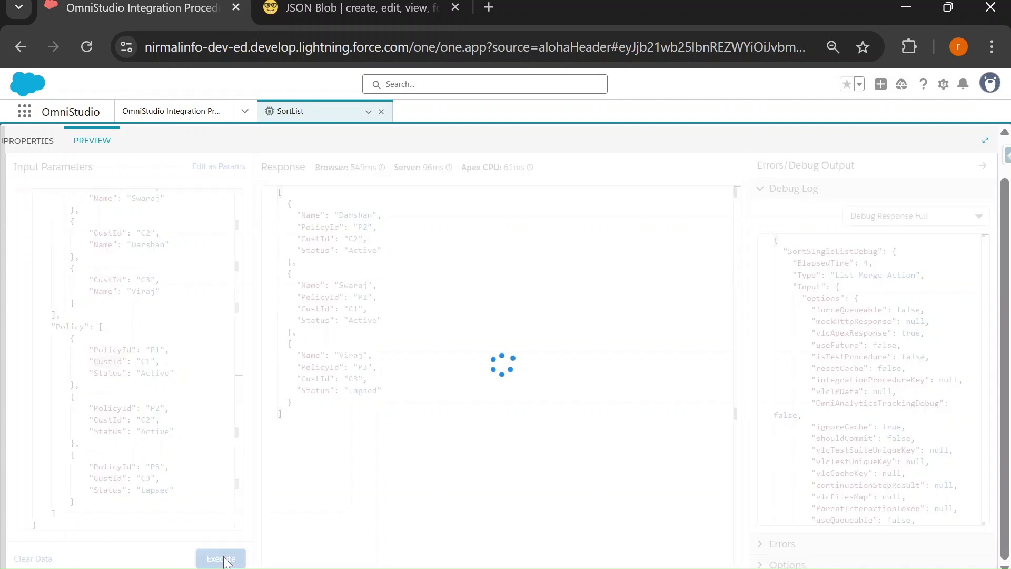
left_click_drag(334, 215, 381, 215)
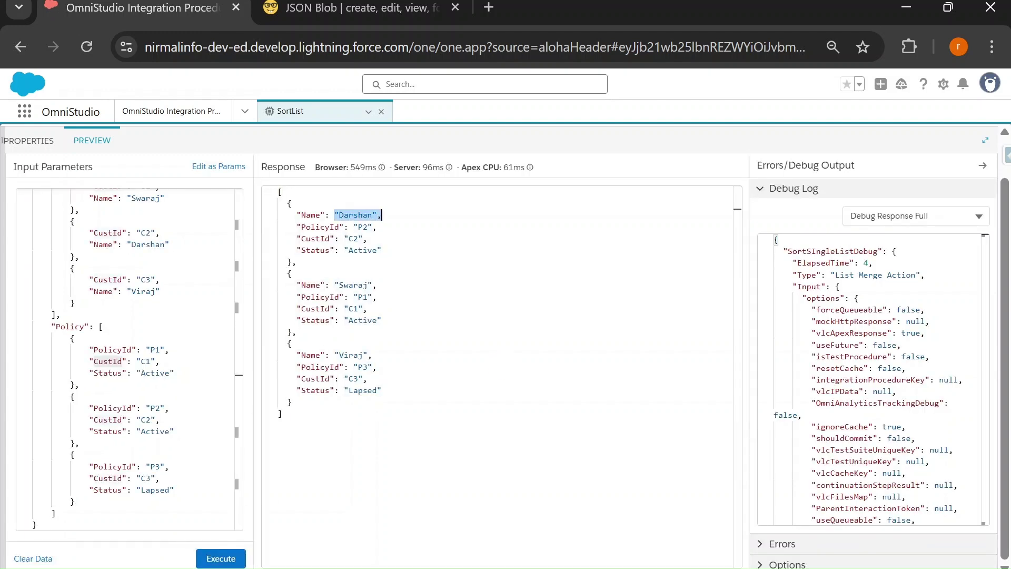
double_click(368, 285)
double_click(364, 355)
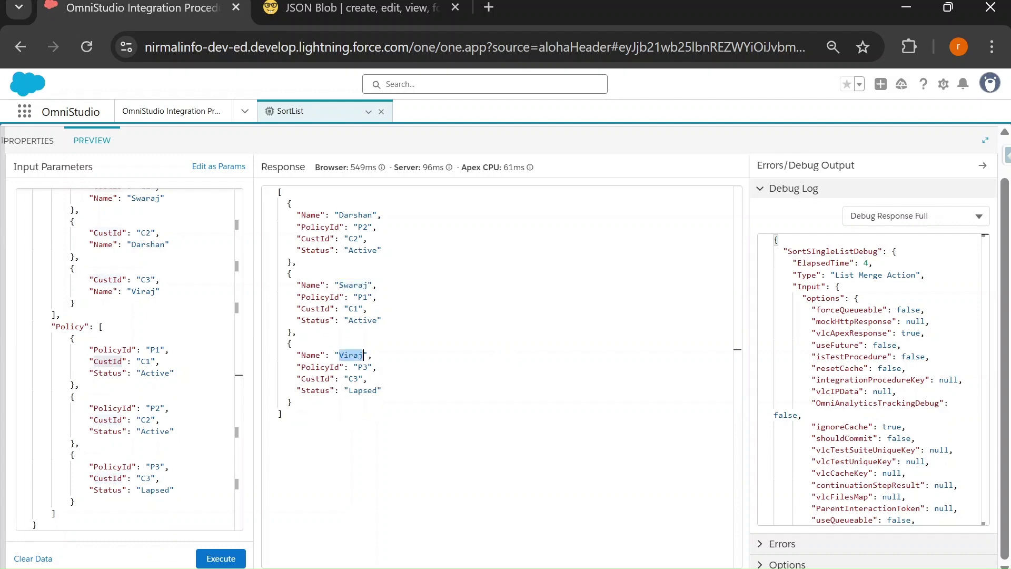
Step: Enable Sort In Descending Order for SortMergedList, execute the procedure in preview and inspect the response order
left_click(23, 140)
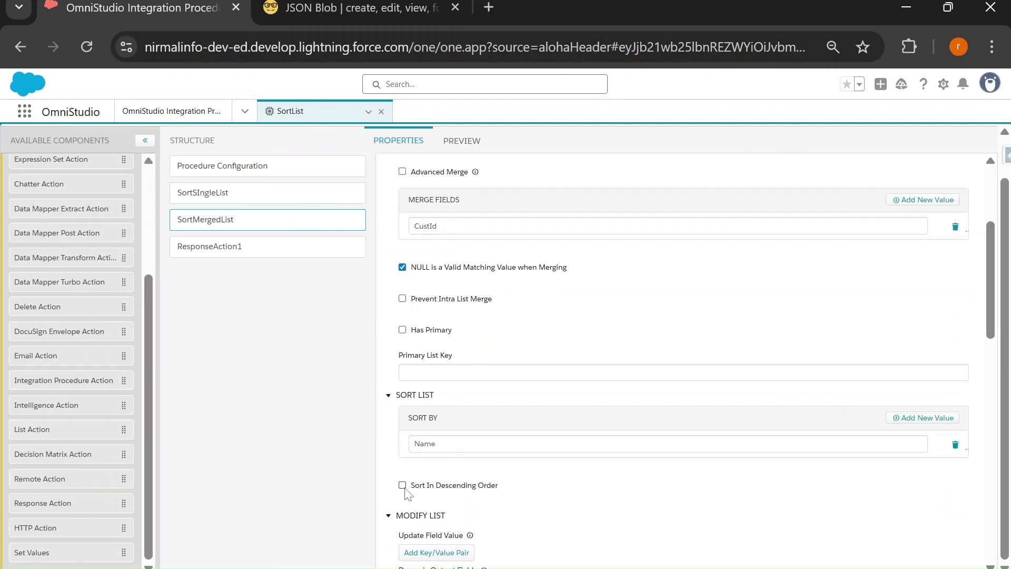
left_click(402, 485)
left_click(454, 141)
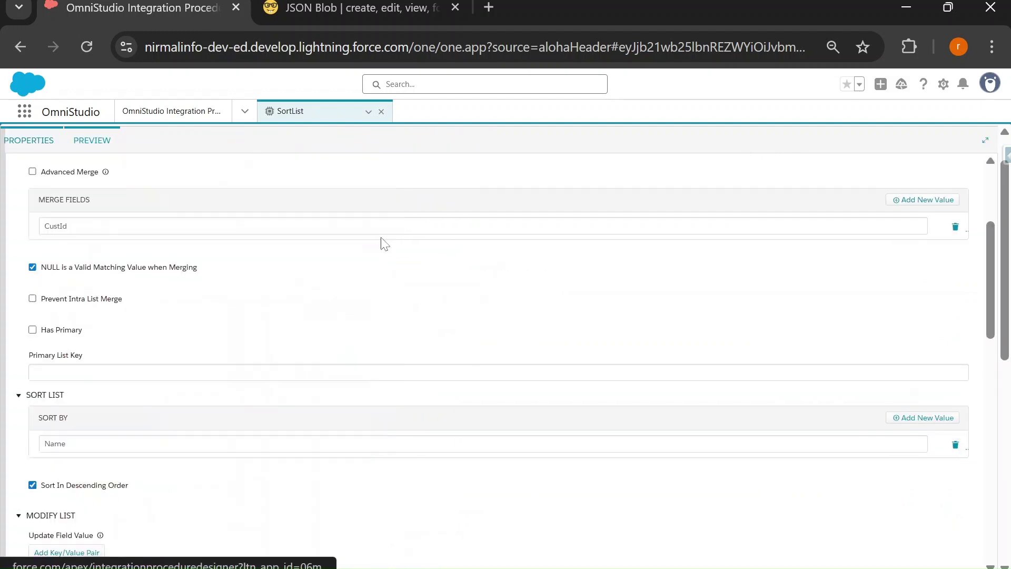
left_click(232, 558)
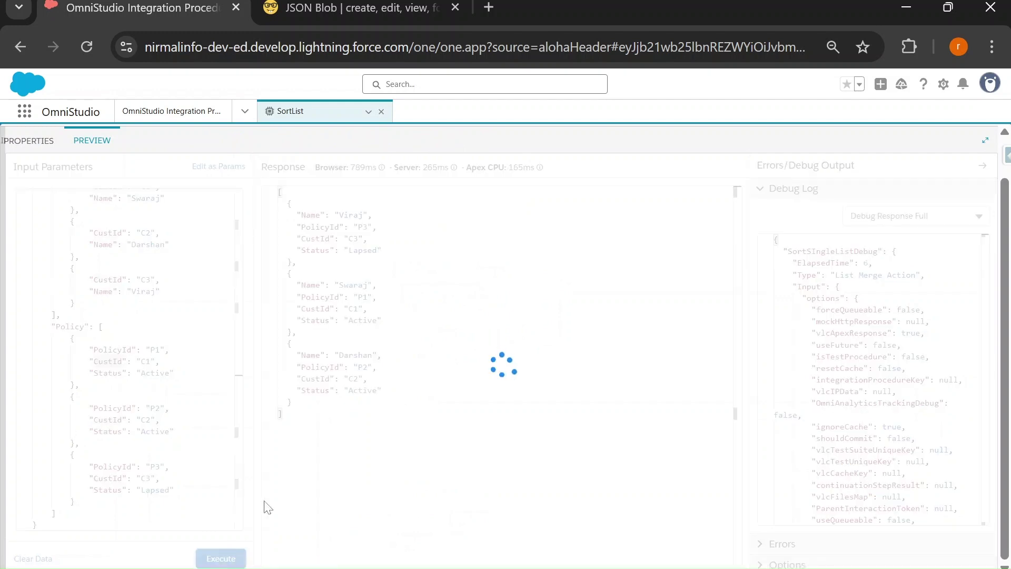
left_click_drag(335, 215, 291, 402)
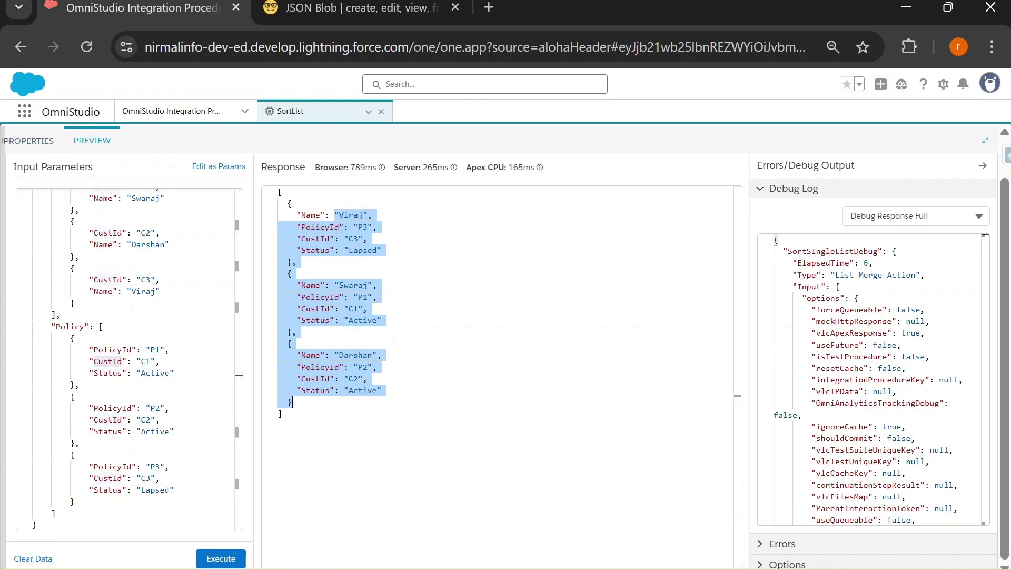
Step: Replace the second Customer record's name in the preview input with a copy of the third record's name
scroll(127, 358, "up", 1)
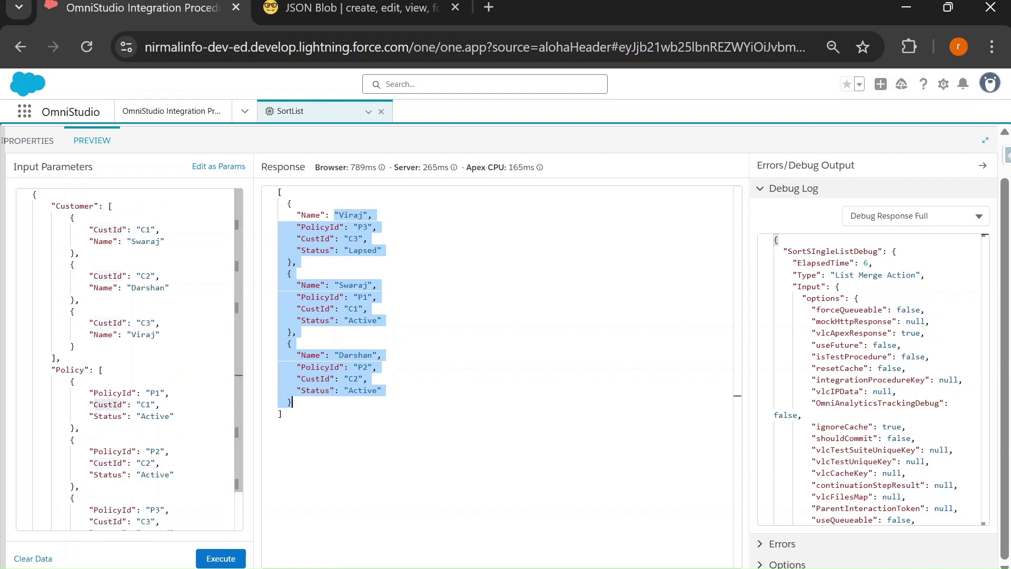
double_click(143, 335)
key("ctrl+c")
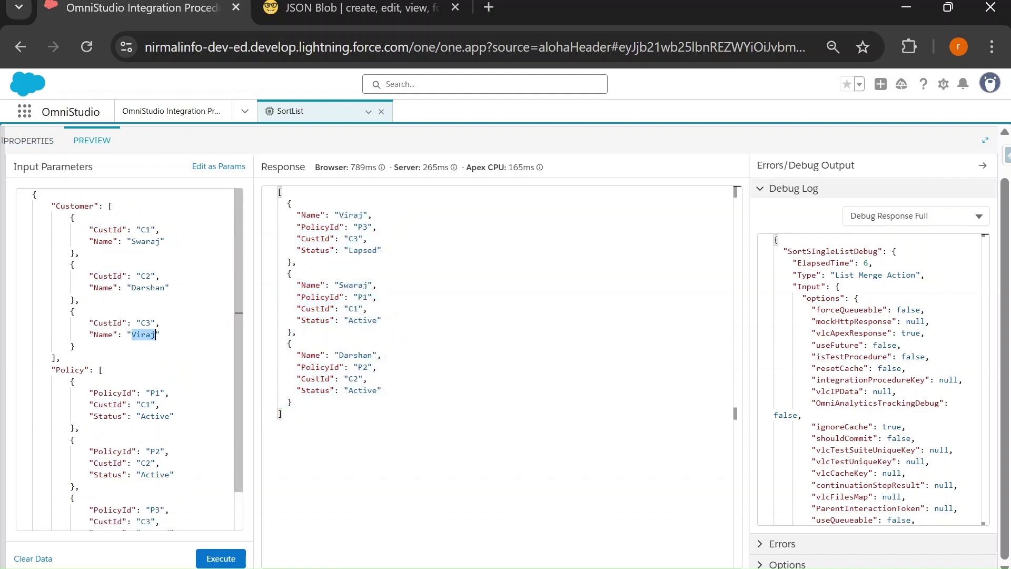
double_click(147, 288)
key("ctrl+v")
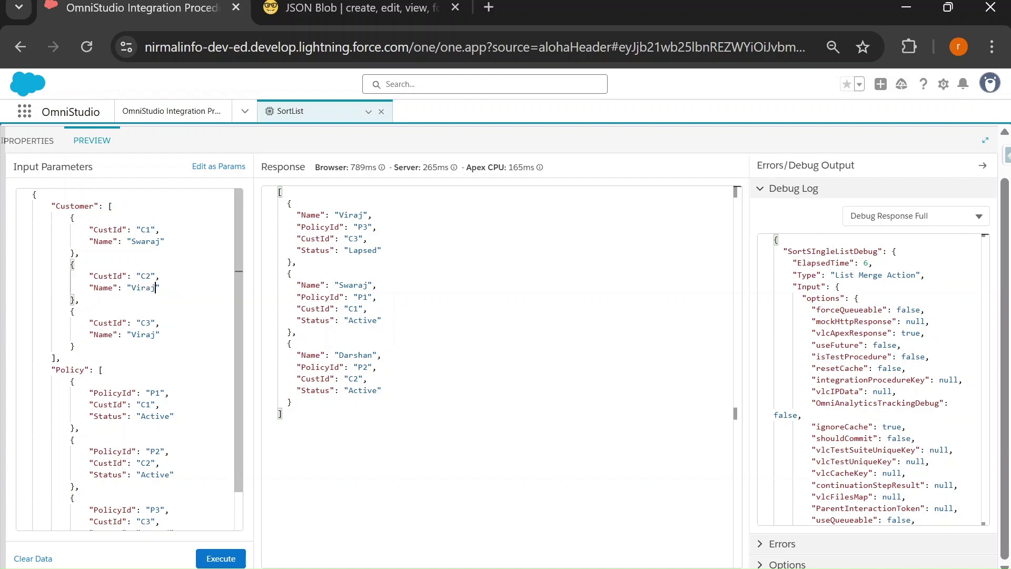
Step: Execute the procedure with the two identical customer names and compare those records' order in the input and the response
double_click(98, 288)
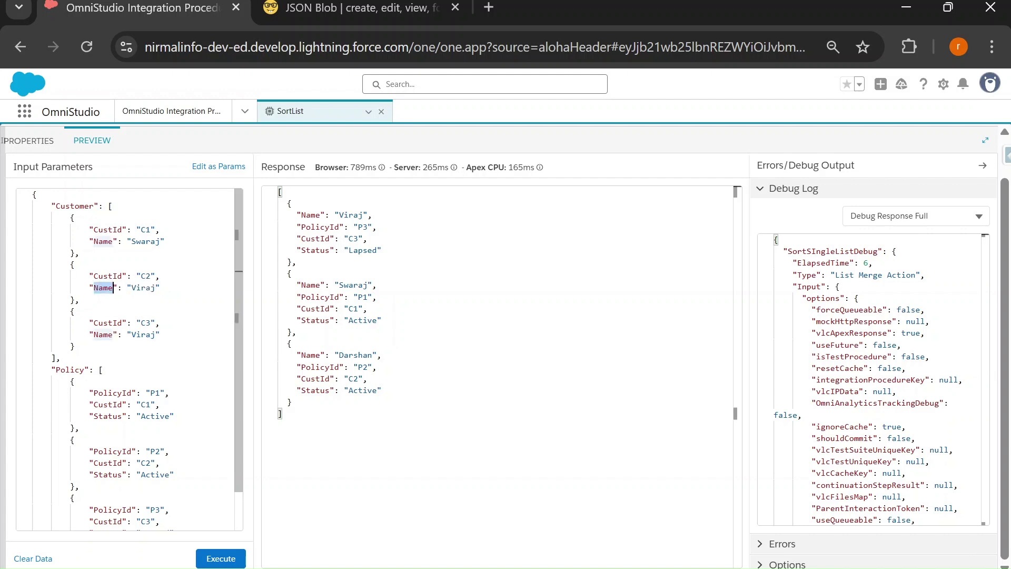
double_click(108, 334)
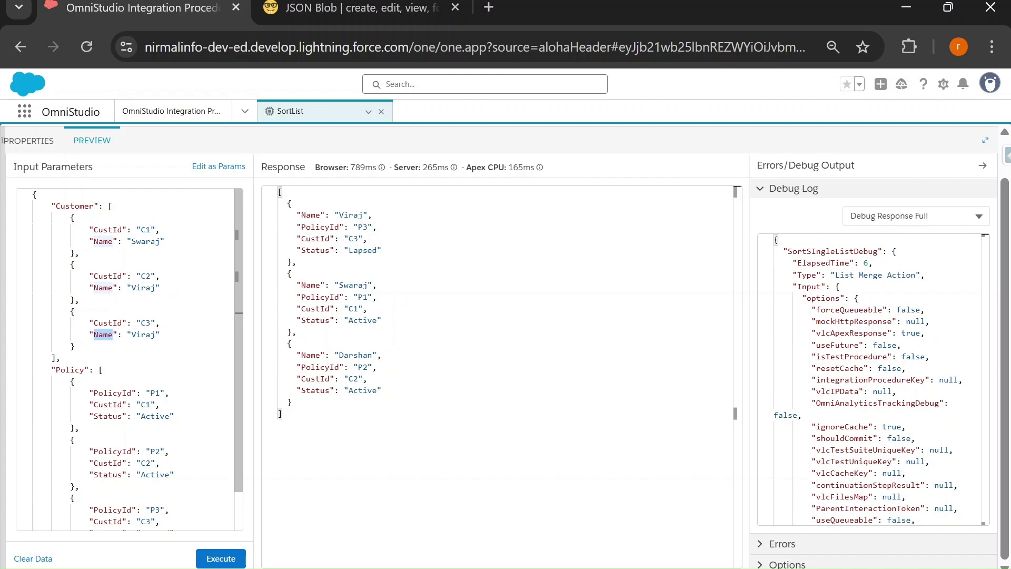
left_click_drag(89, 275, 160, 288)
left_click_drag(89, 323, 75, 346)
left_click(222, 560)
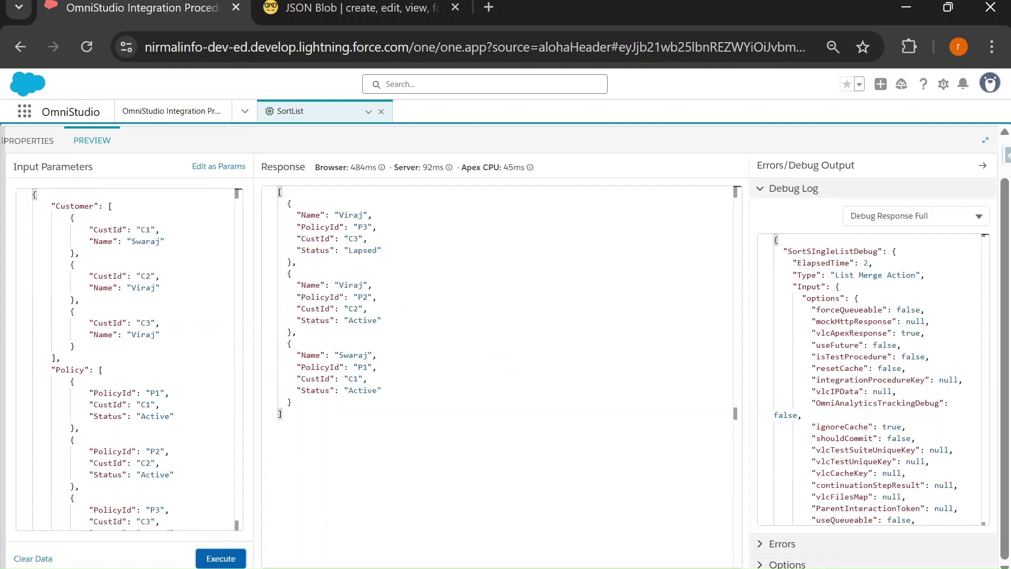
left_click_drag(298, 214, 367, 238)
left_click_drag(89, 323, 74, 346)
left_click_drag(293, 285, 382, 320)
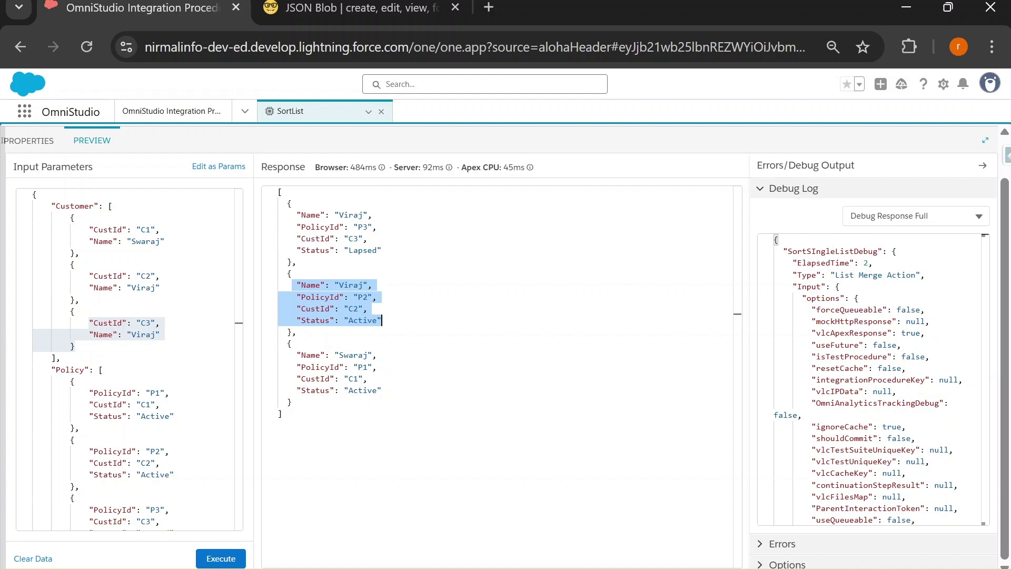
Step: Turn off Sort In Descending Order for SortMergedList and review the two same-name records in the existing preview response
left_click(21, 141)
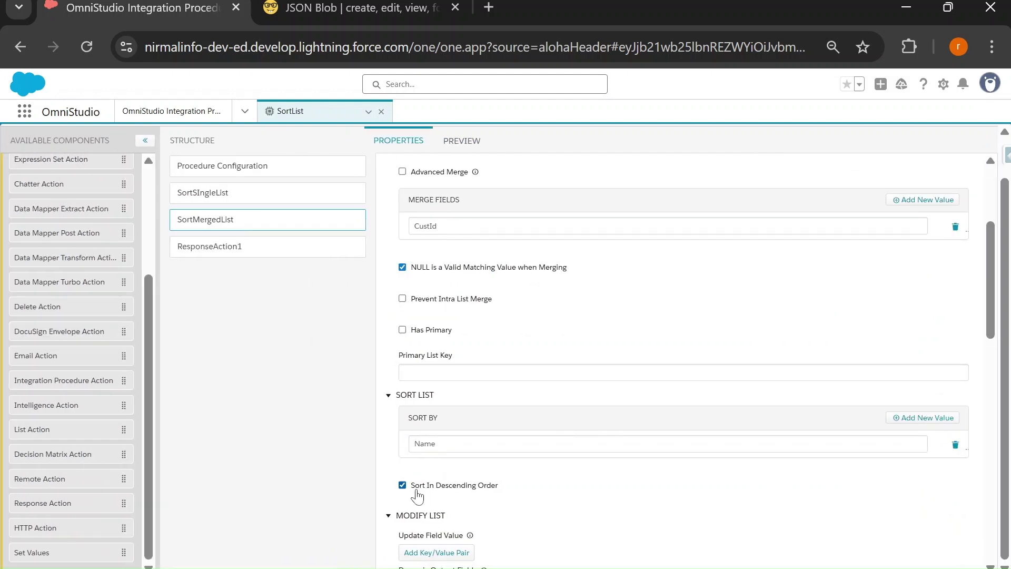
left_click(456, 143)
left_click_drag(281, 214, 382, 320)
left_click(382, 251)
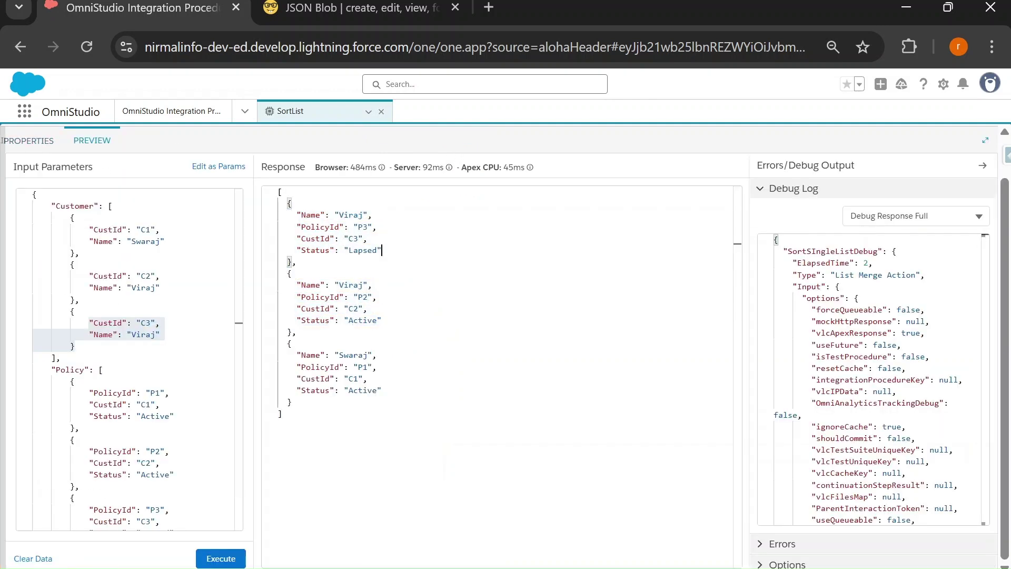
left_click_drag(353, 226, 382, 251)
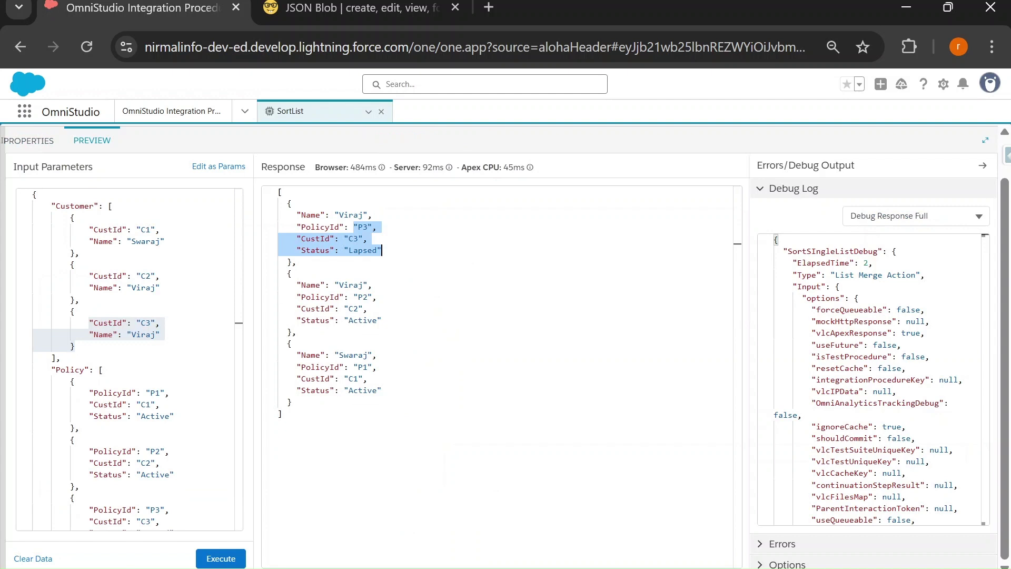
left_click_drag(287, 296, 382, 321)
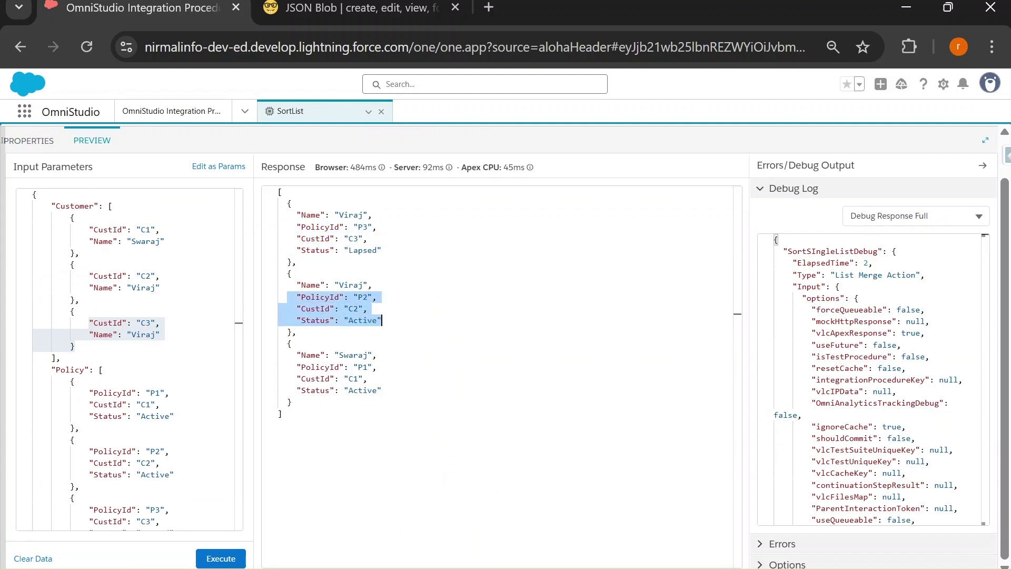
Step: Execute the procedure in preview with ascending sort and examine how the two same-name records are ordered
left_click(37, 143)
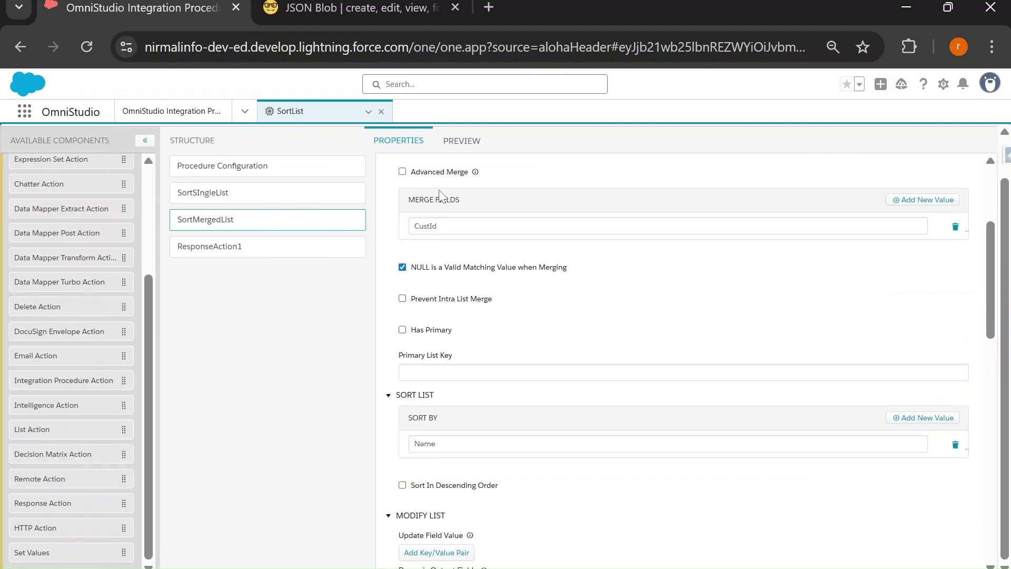
left_click(459, 142)
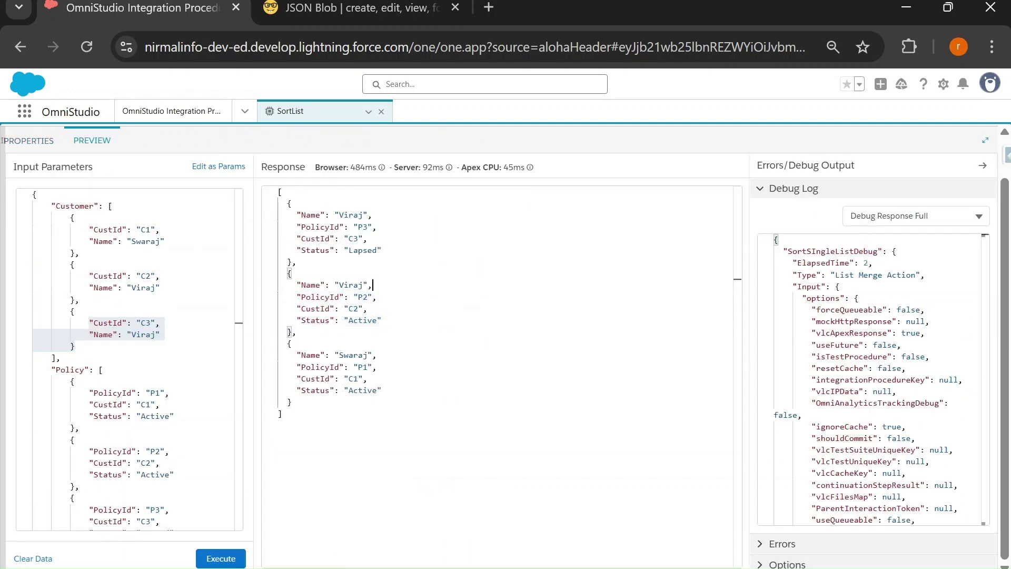
left_click_drag(296, 333, 283, 284)
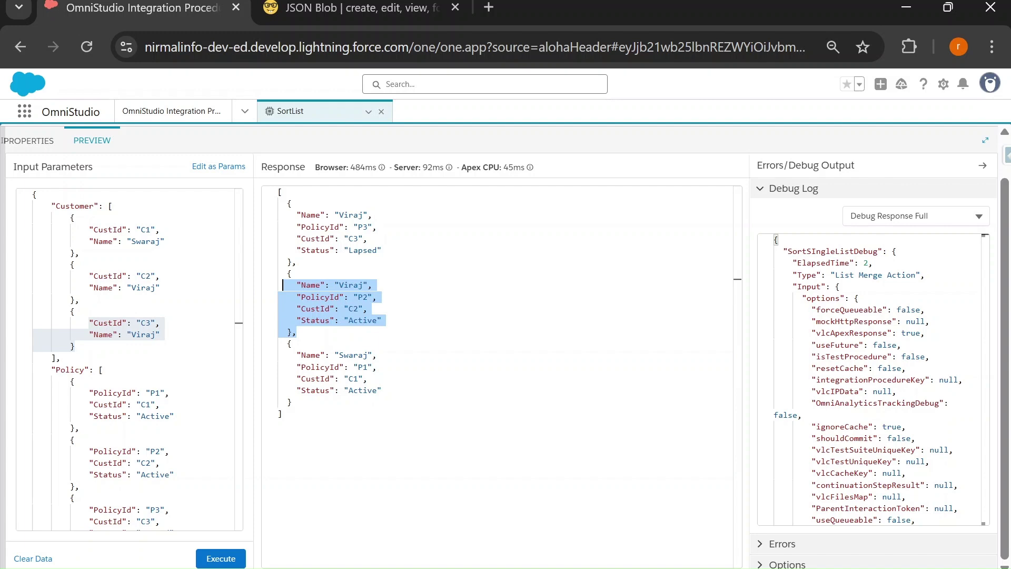
left_click(232, 557)
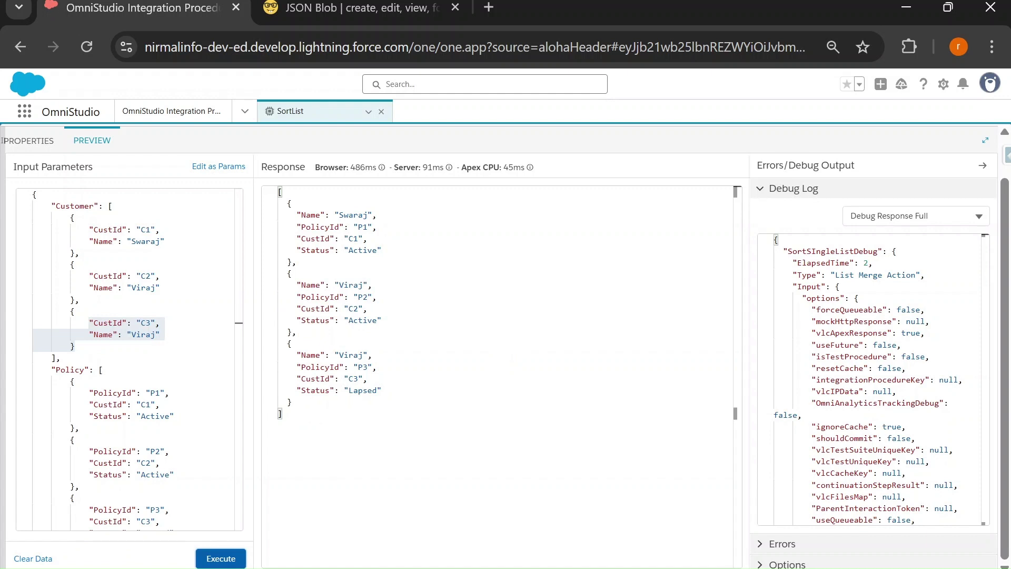
left_click_drag(279, 202, 292, 401)
left_click(298, 262)
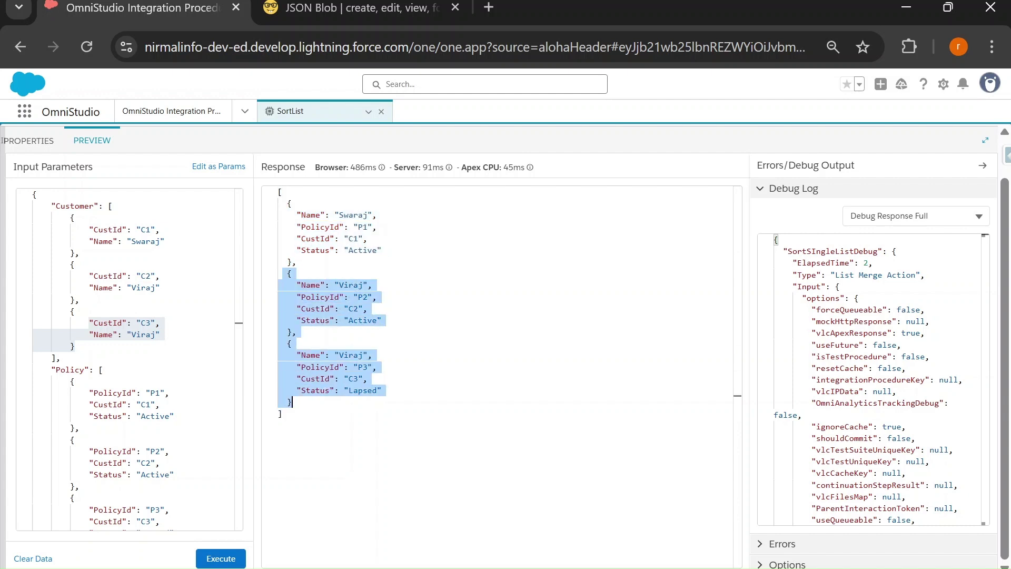
Step: Compare the PolicyId, CustId and Status values of the two same-name records in the preview response
left_click(293, 332)
left_click_drag(292, 296, 367, 308)
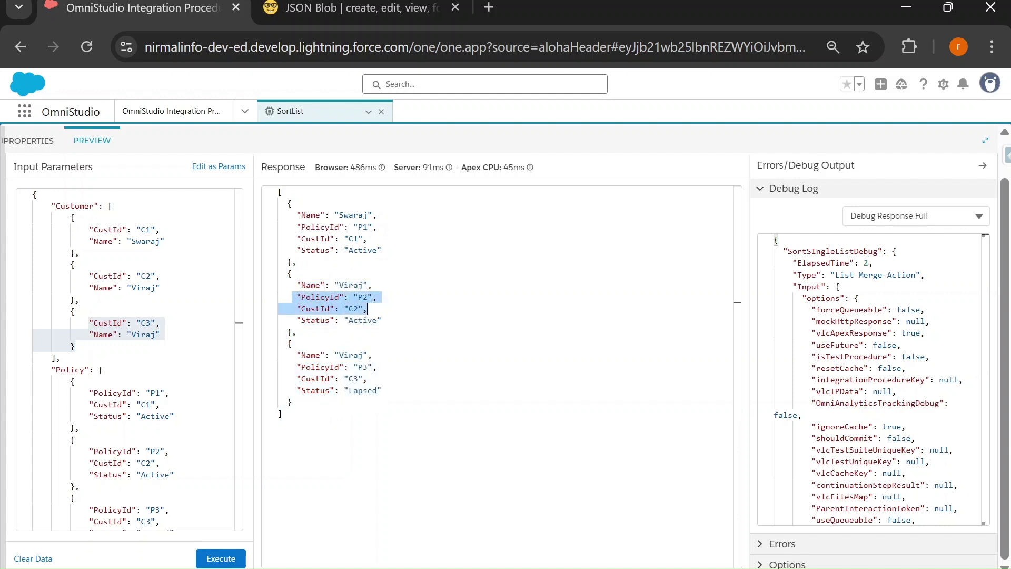
left_click_drag(292, 367, 367, 379)
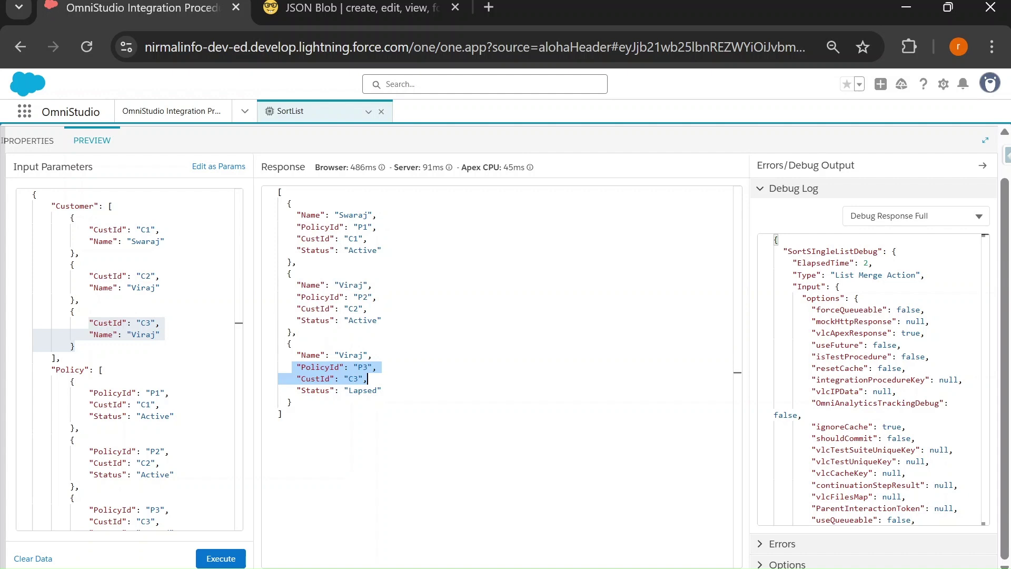
left_click_drag(292, 297, 382, 320)
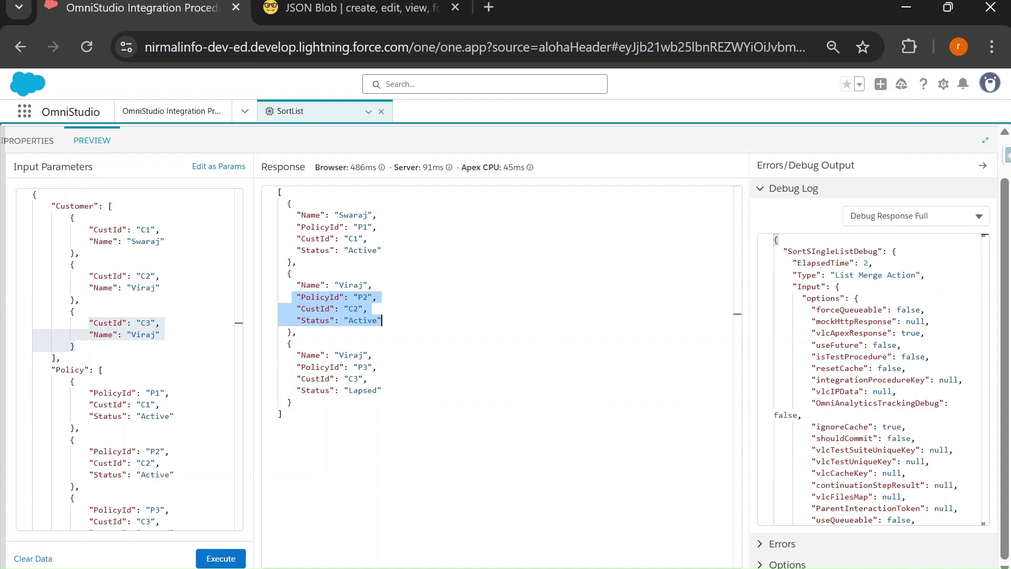
double_click(330, 309)
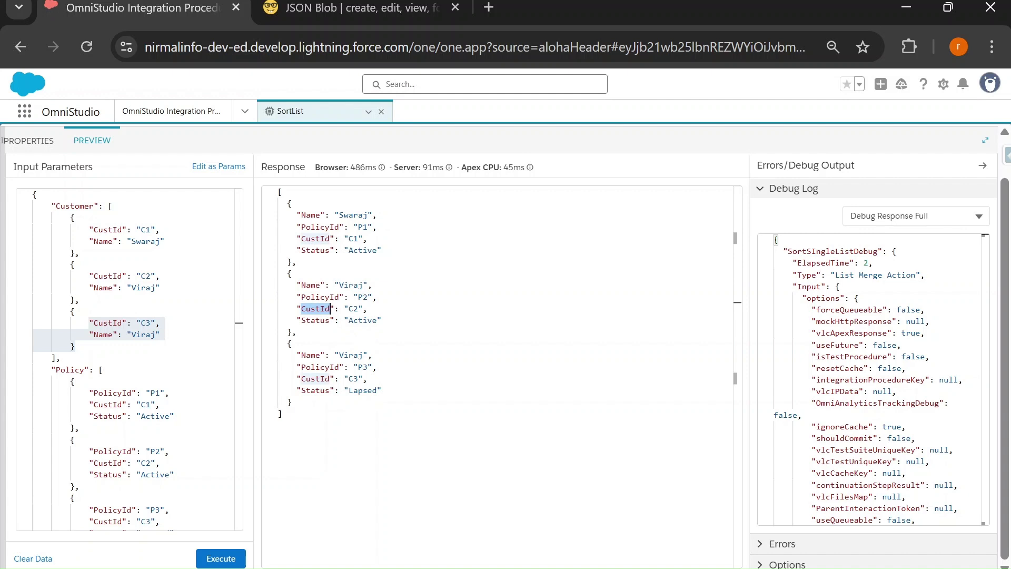
Step: Copy the PolicyId field name from the response and add it as a second Sort By value below Name in SortMergedList
double_click(332, 296)
key("ctrl+c")
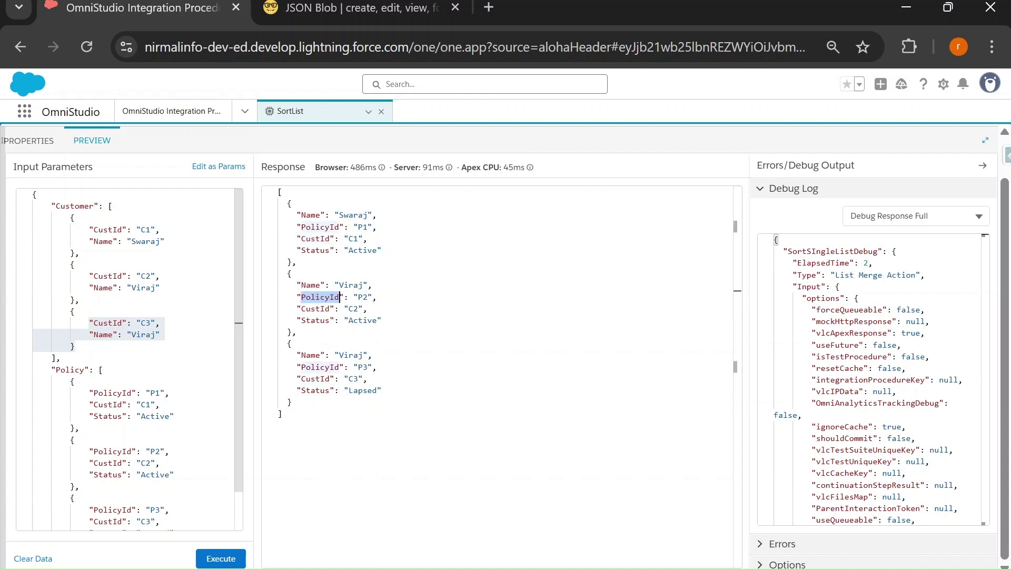
left_click(41, 141)
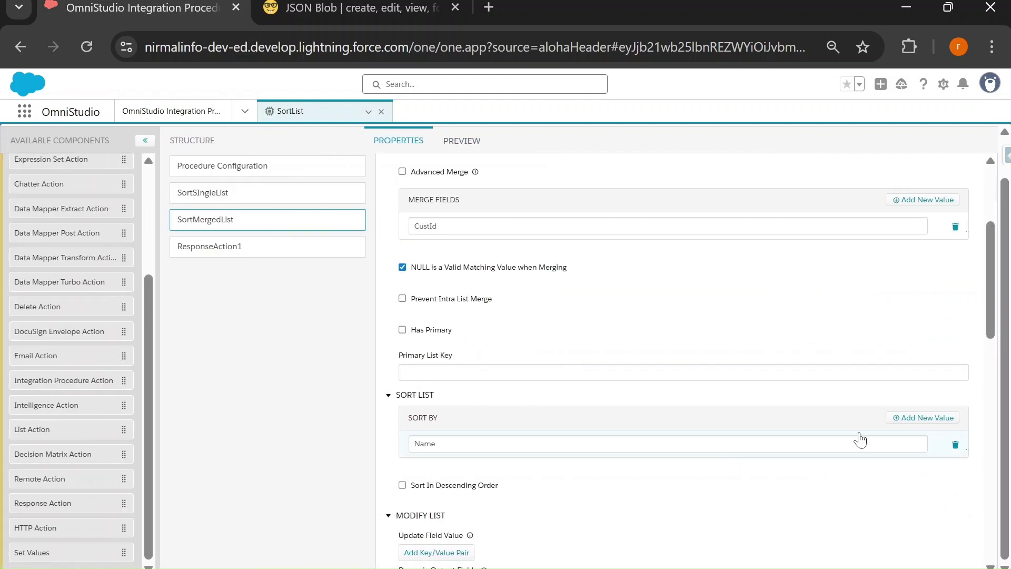
left_click(915, 421)
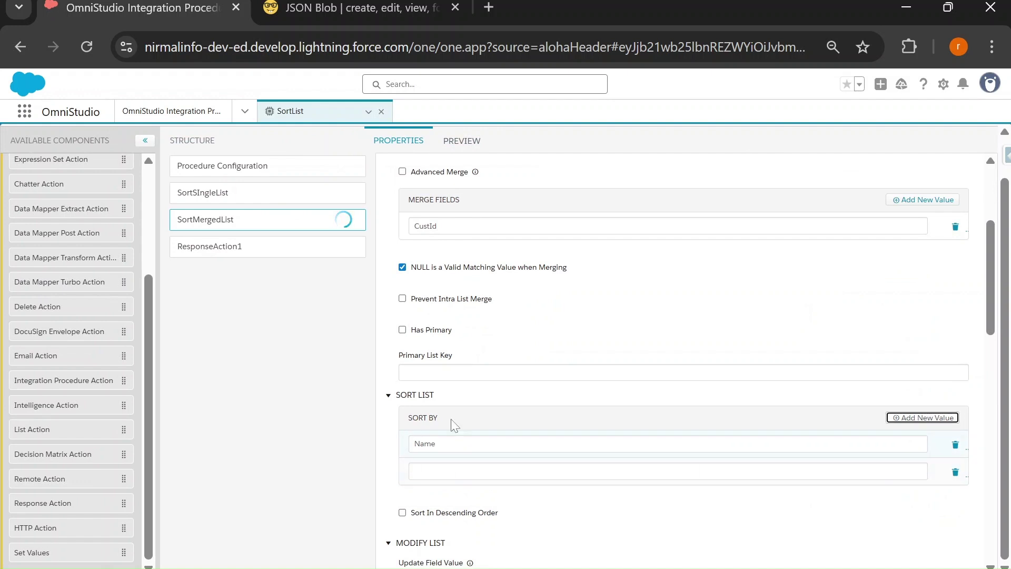
left_click(668, 471)
key("ctrl+v")
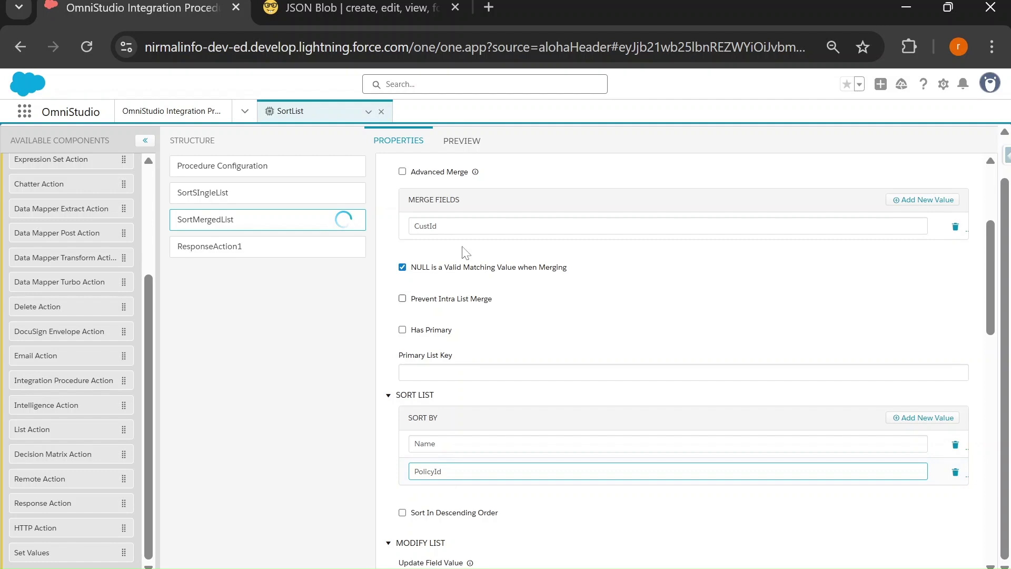
Step: Execute the procedure in preview, compare the same-name records' PolicyId order, and return to the SortMergedList properties
left_click(462, 143)
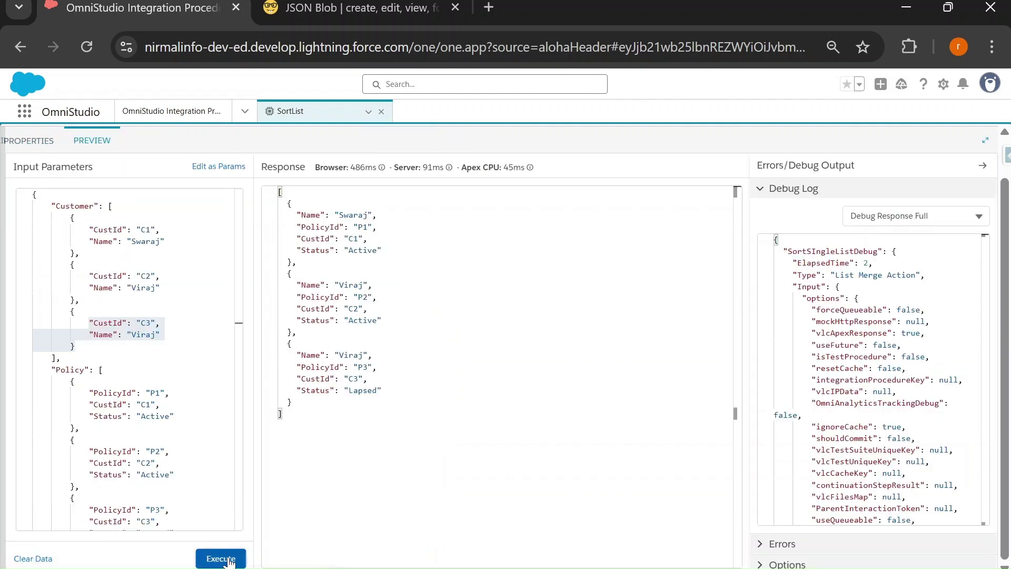
left_click(221, 558)
left_click_drag(339, 285, 373, 285)
double_click(362, 355)
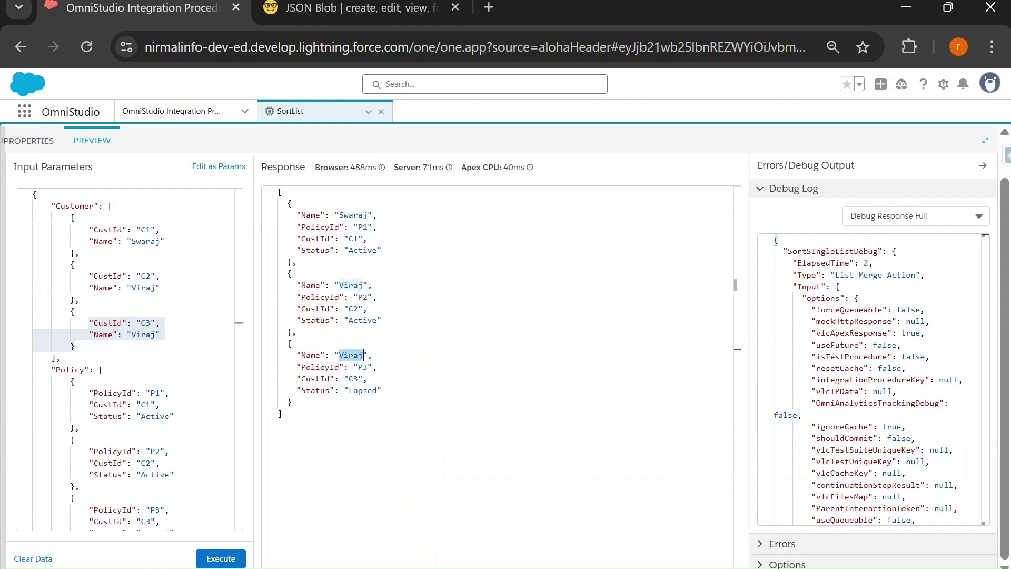
left_click_drag(361, 367, 369, 367)
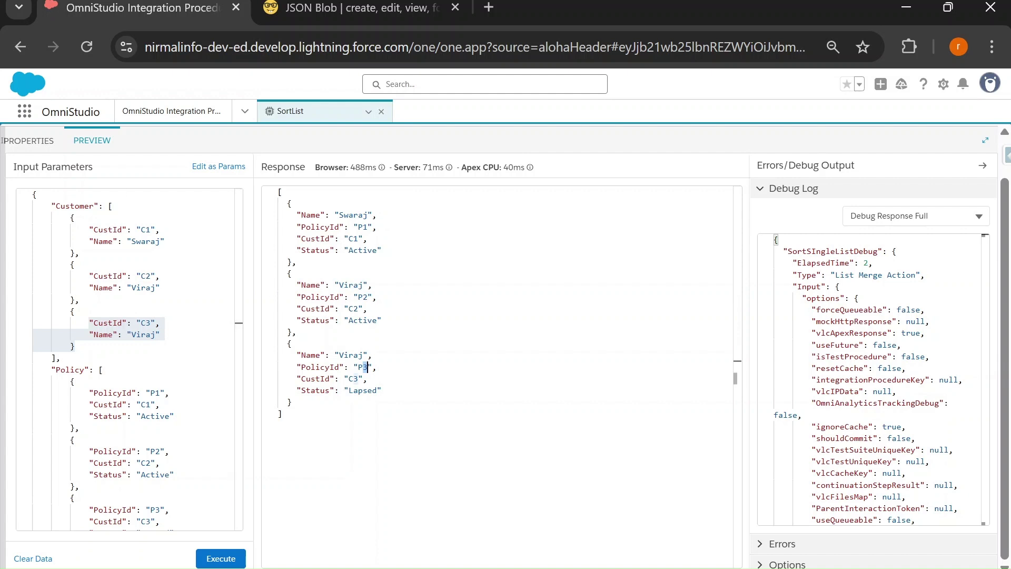
left_click(363, 367)
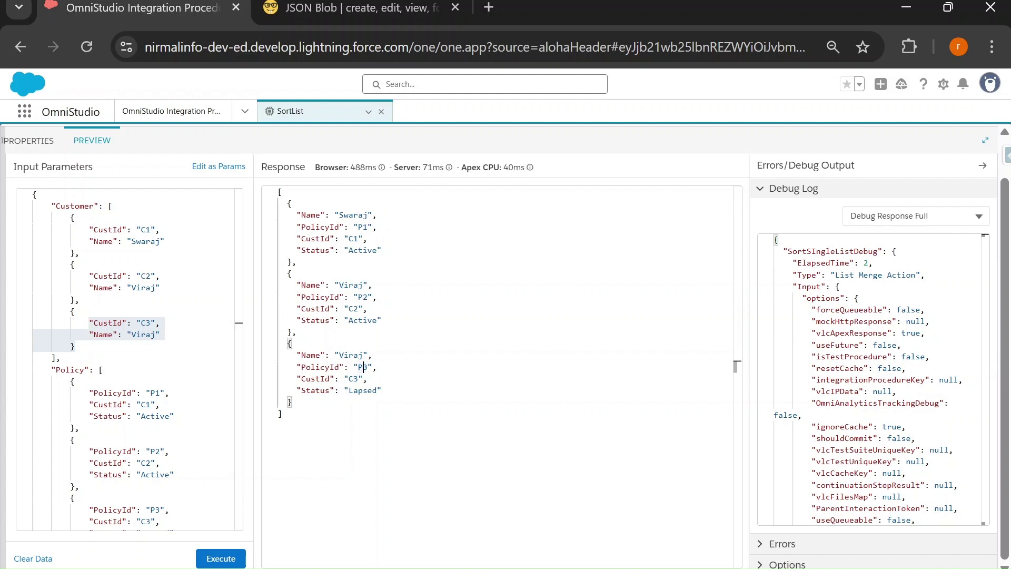
double_click(328, 378)
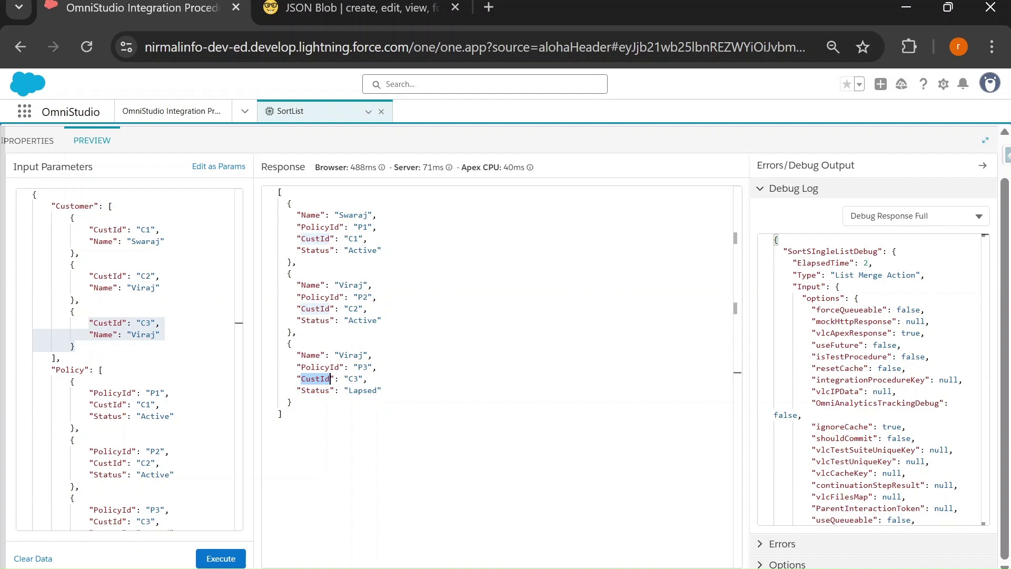
left_click(28, 141)
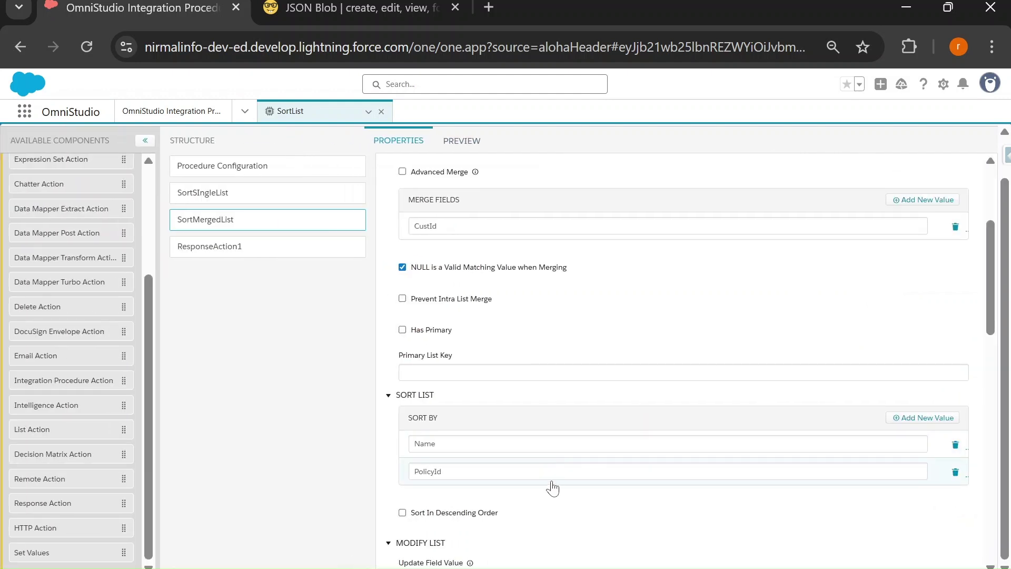
key("alt+Tab")
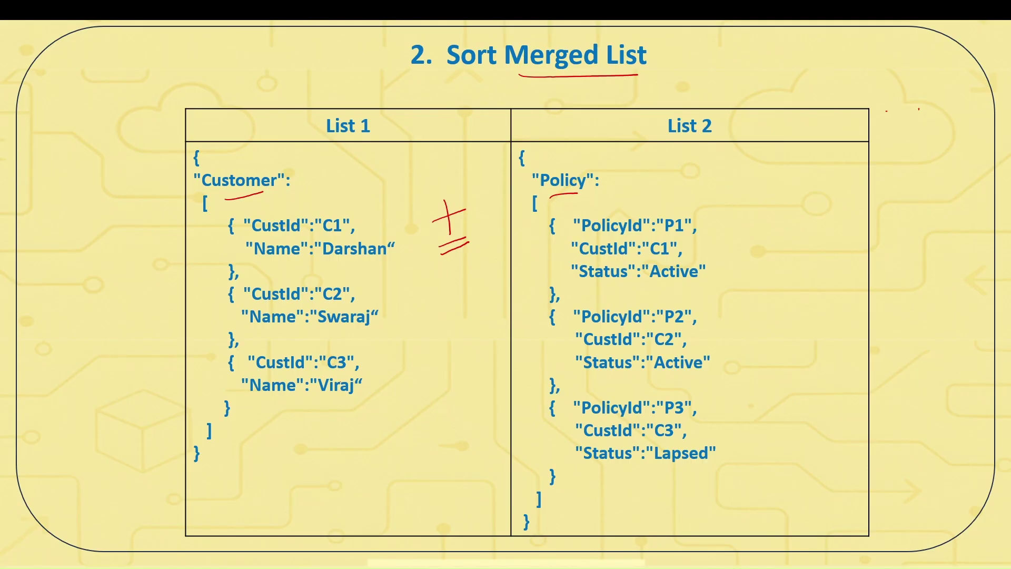
key("Left")
key("Right")
key("alt+Tab")
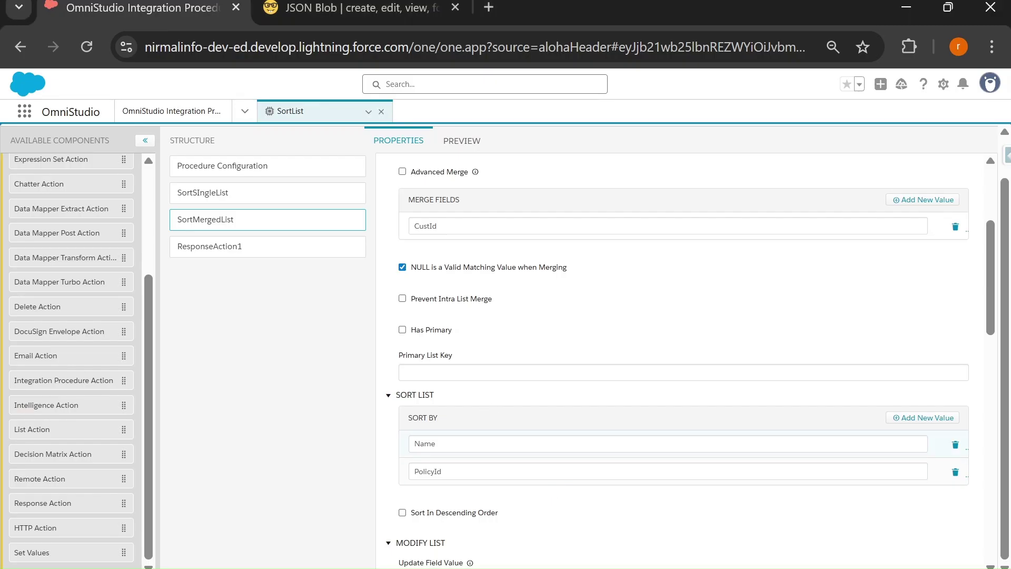
Step: Review the Name and PolicyId sort fields of SortMergedList against the second record in the preview response
double_click(481, 443)
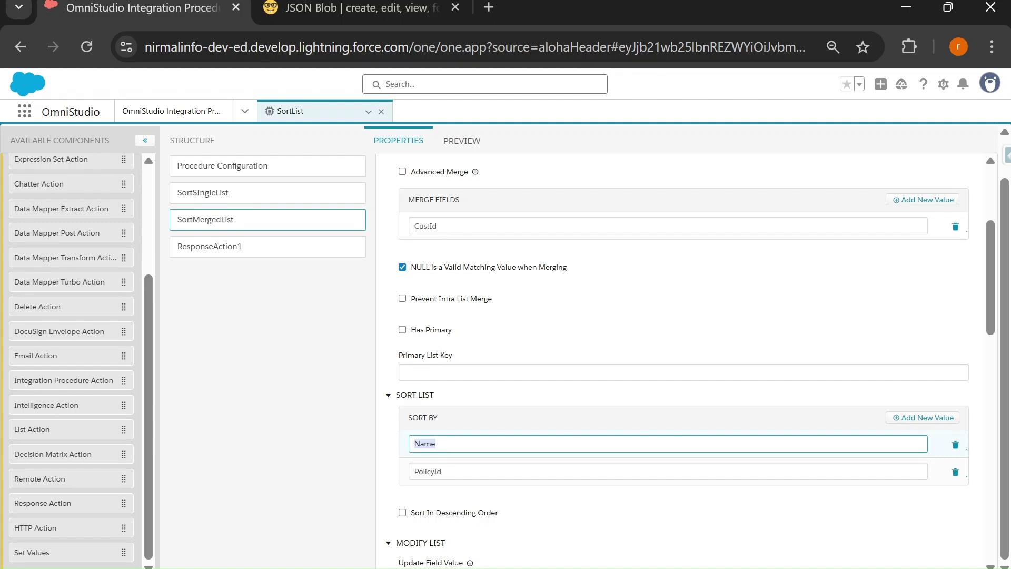
left_click(480, 470)
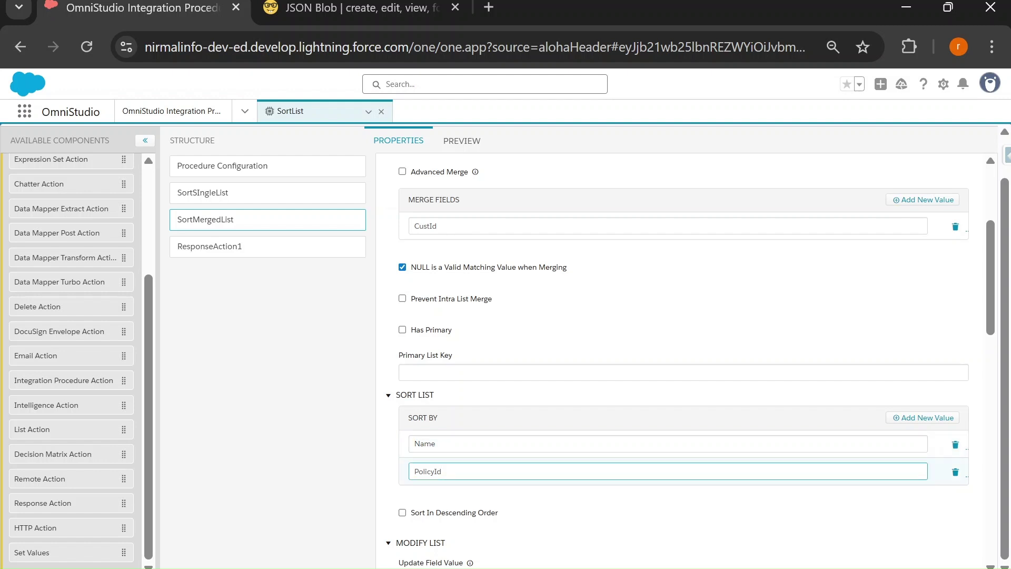
key("ctrl+a")
left_click(462, 141)
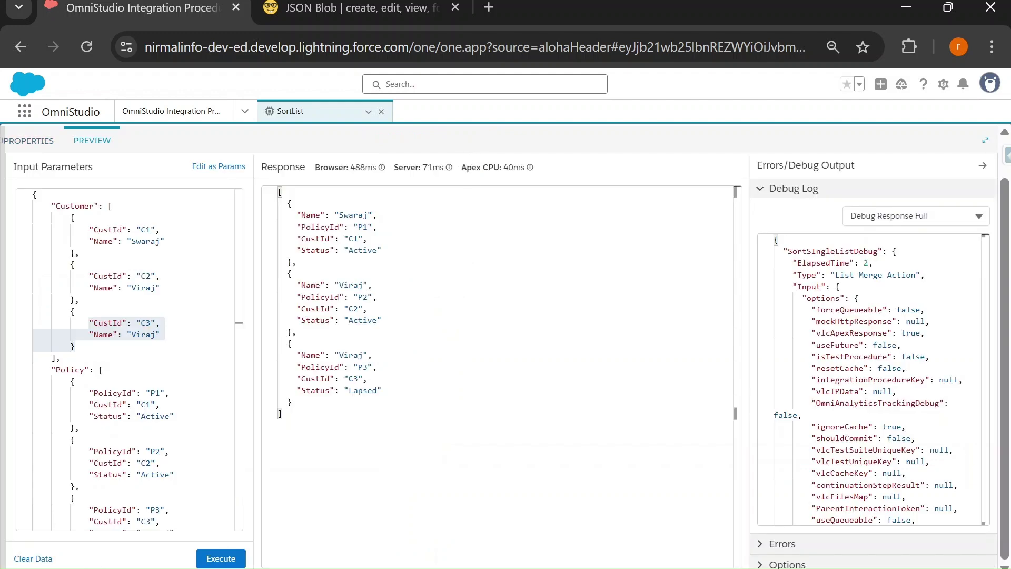
left_click_drag(297, 308, 368, 309)
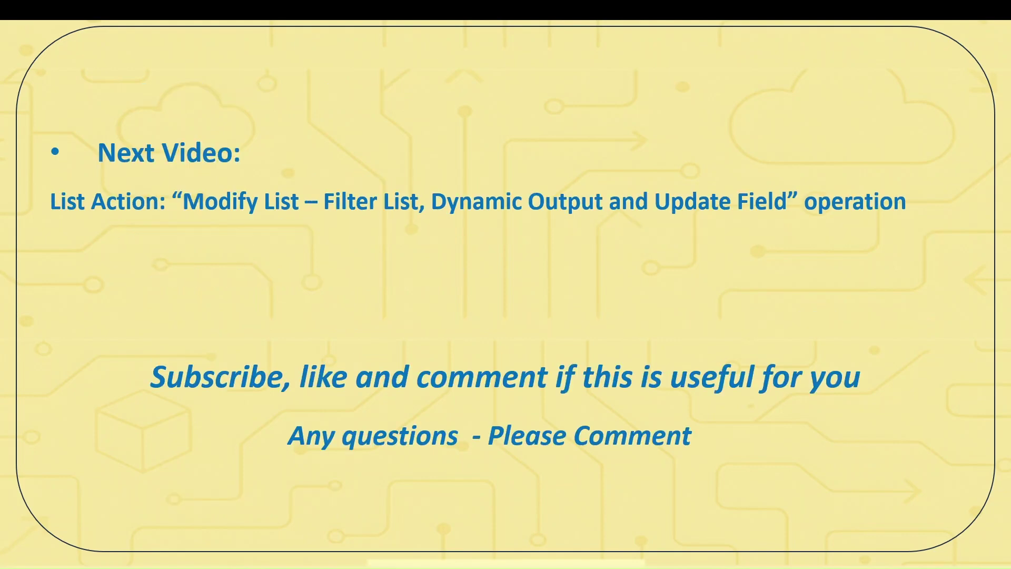
left_click_drag(68, 216, 135, 215)
mouse_move(231, 220)
left_mouse_down()
mouse_move(350, 215)
mouse_move(345, 234)
left_mouse_up()
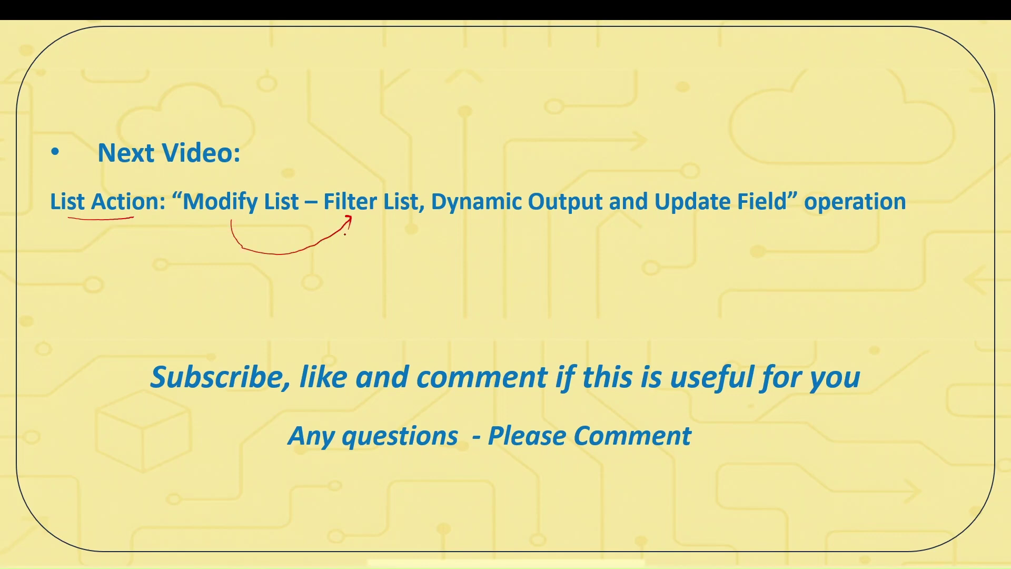